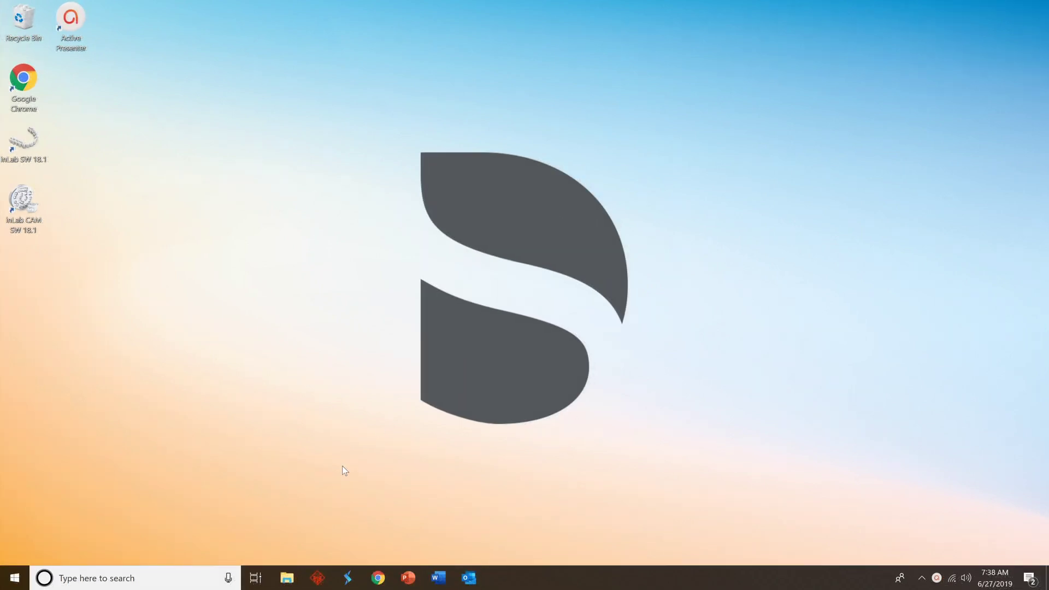
Extract the inLab CAD 19.0 & inLab Applications 19.0 zip in Downloads to its suggested folder.
{"action": "left_click", "coordinate": [285, 582]}
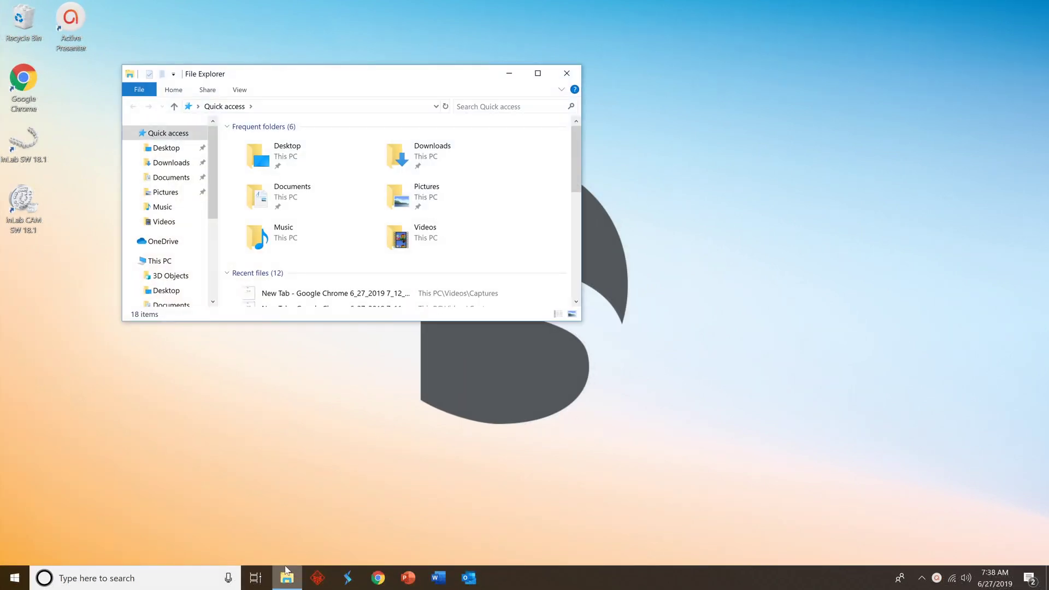
{"action": "left_click", "coordinate": [170, 162]}
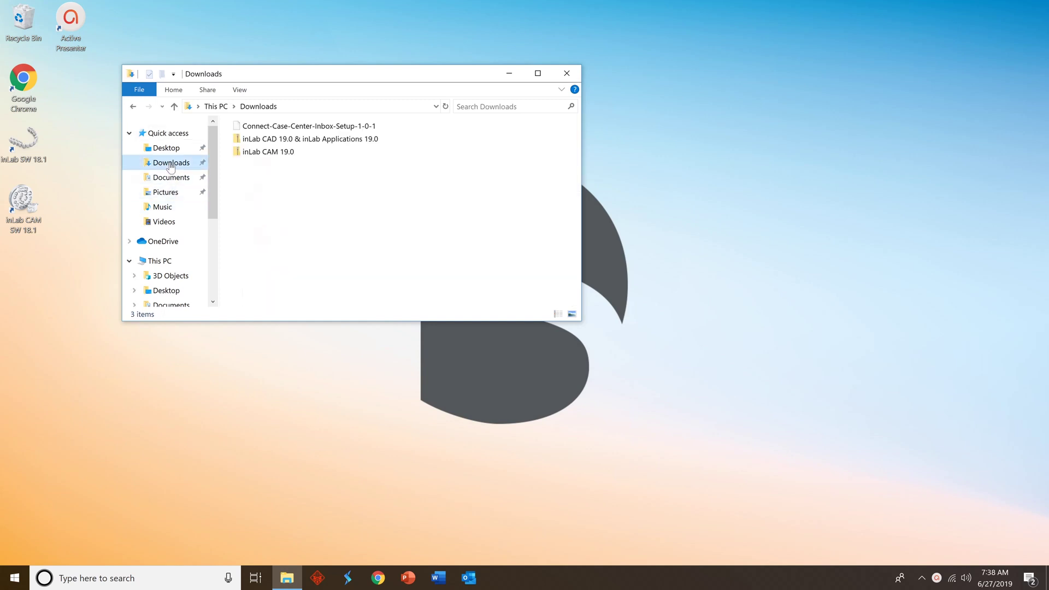
{"action": "right_click", "coordinate": [276, 139]}
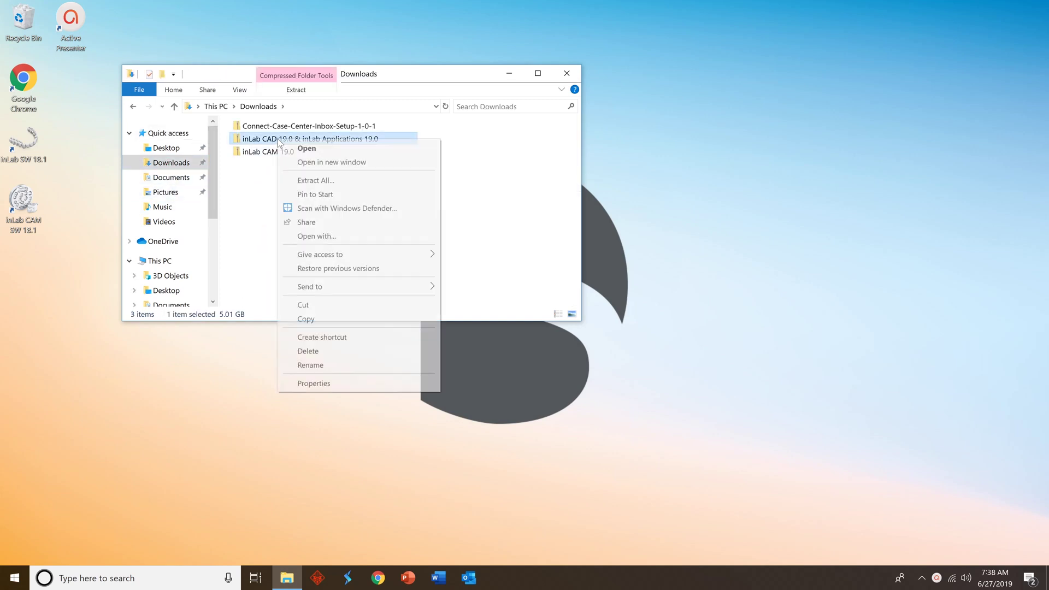
{"action": "left_click", "coordinate": [323, 184]}
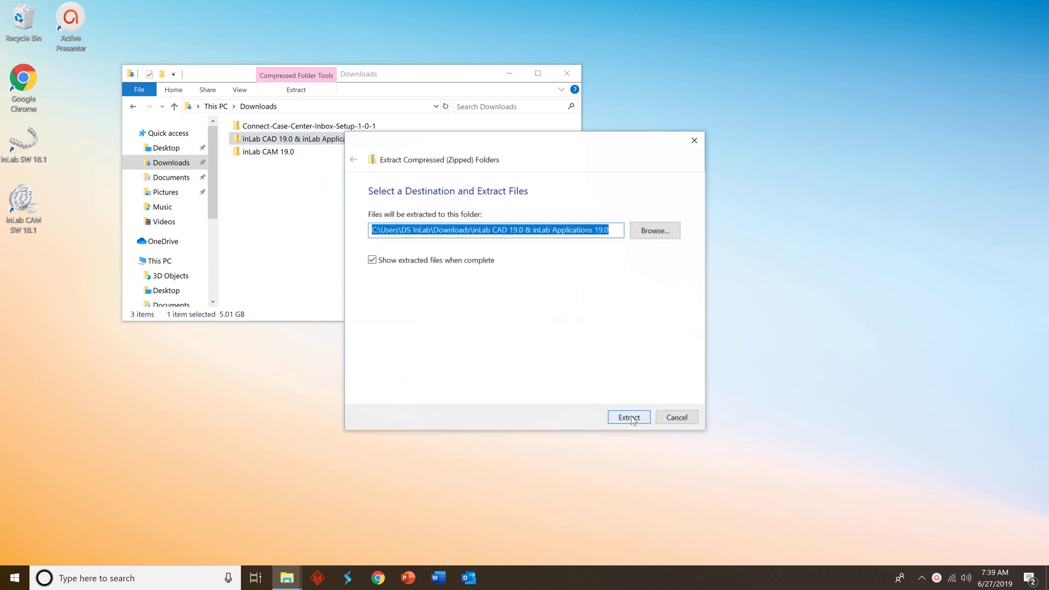
{"action": "left_click", "coordinate": [628, 417]}
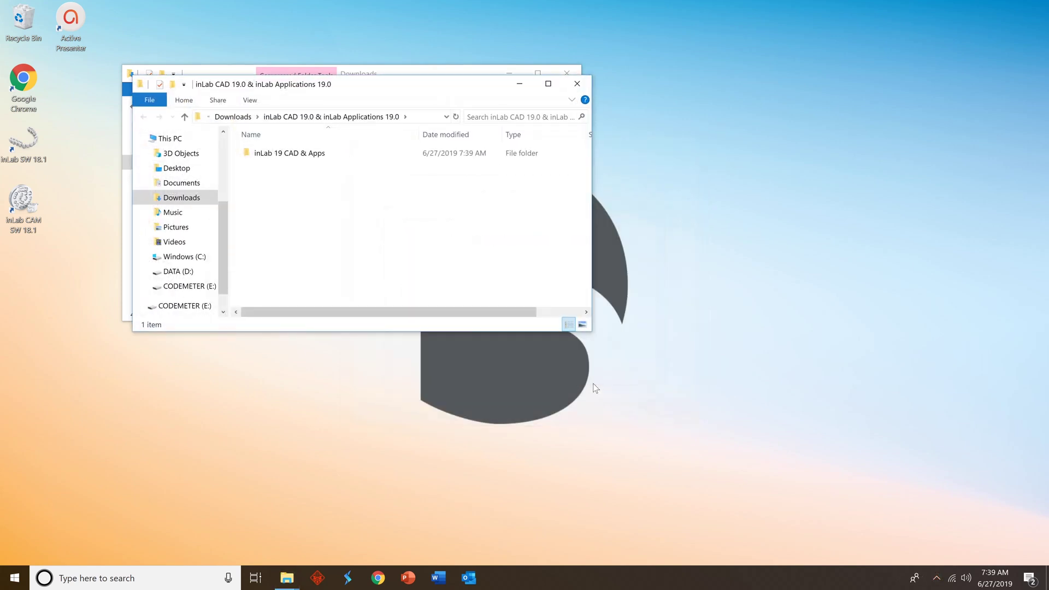
Inside inLab 19 CAD & Apps, extract the inLab CAD 19 archive and close its window.
{"action": "left_click", "coordinate": [295, 158]}
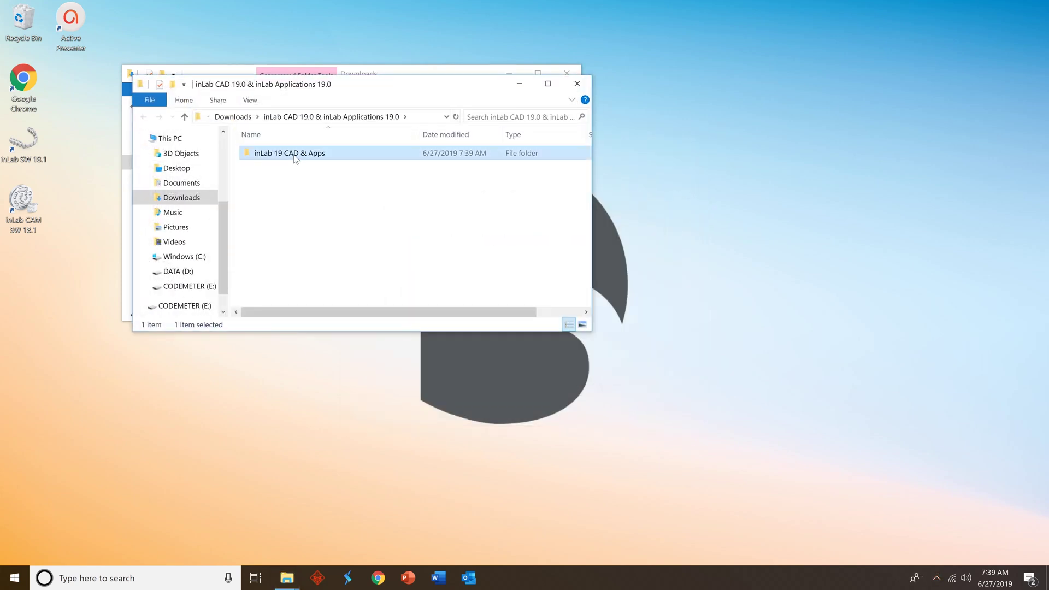
{"action": "double_click", "coordinate": [295, 157]}
{"action": "left_click", "coordinate": [290, 156]}
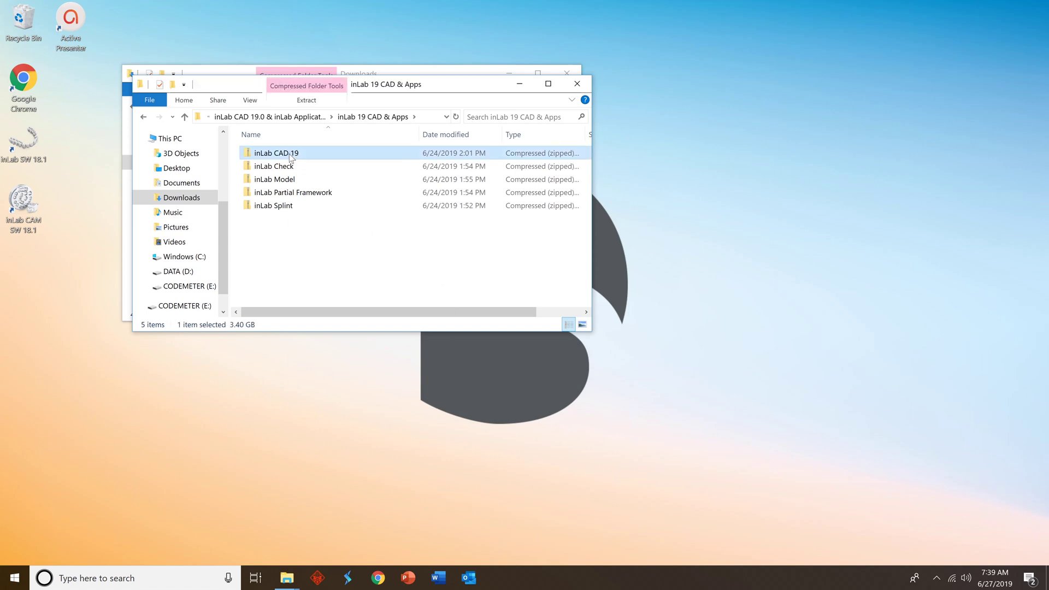
{"action": "right_click", "coordinate": [290, 155]}
{"action": "left_click", "coordinate": [308, 196]}
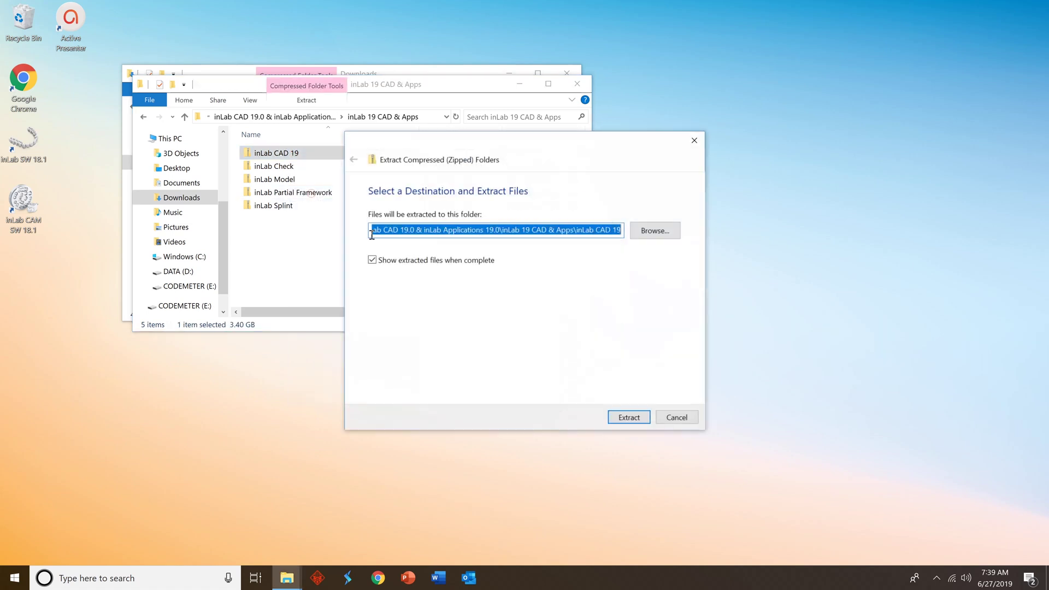
{"action": "left_click", "coordinate": [621, 413]}
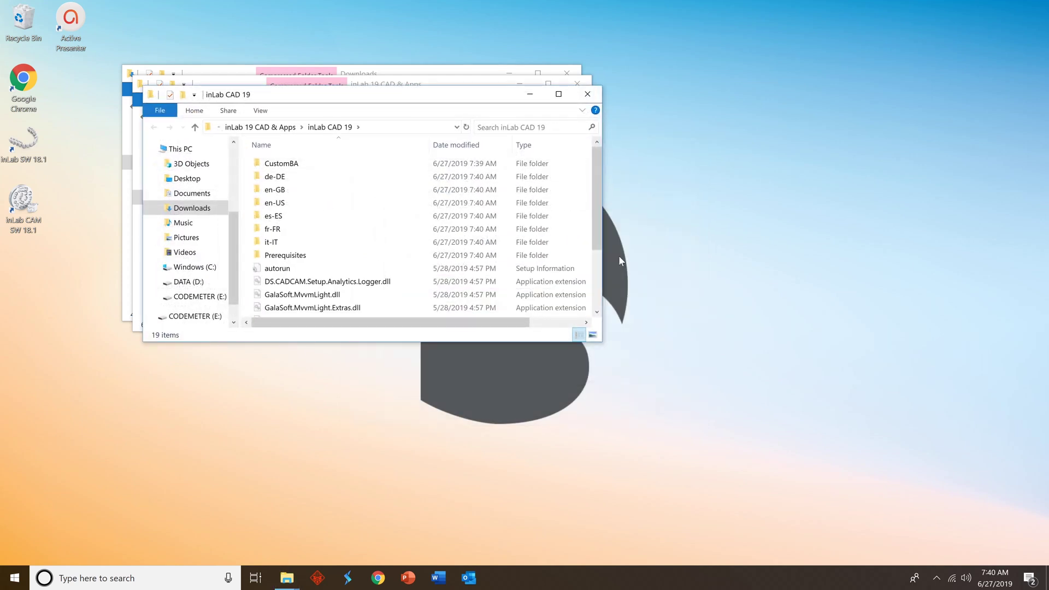
{"action": "left_click", "coordinate": [588, 94]}
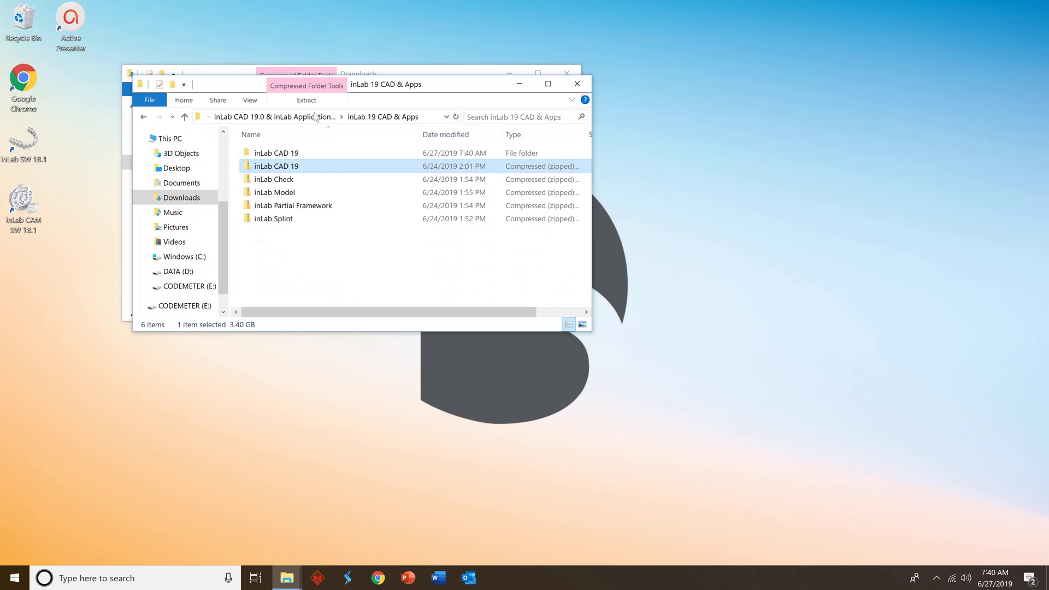
Extract the inLab Check and inLab Model archives, closing each extracted window.
{"action": "left_click", "coordinate": [263, 181]}
{"action": "right_click", "coordinate": [275, 182]}
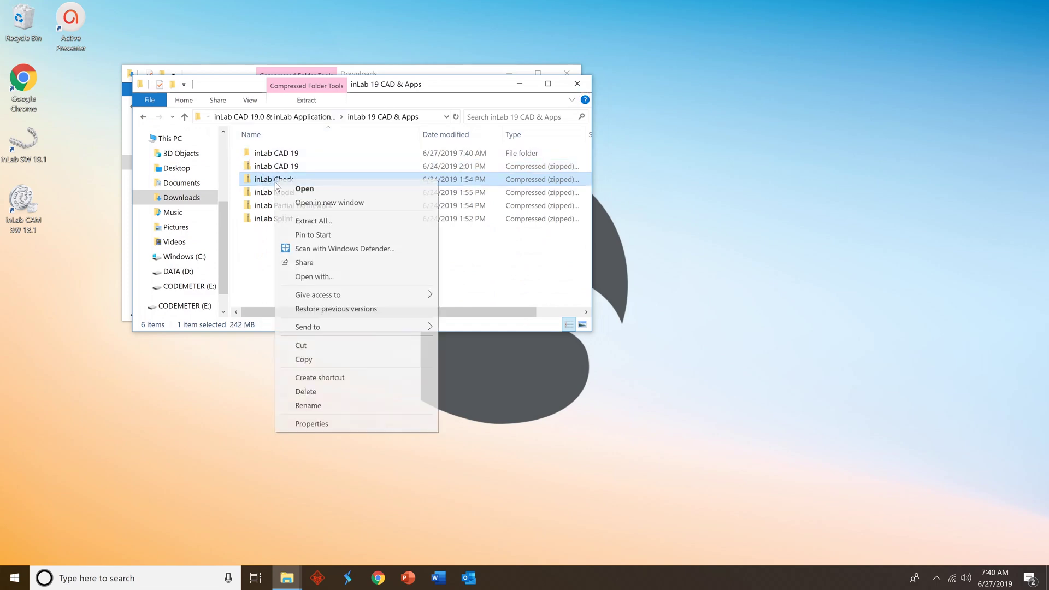
{"action": "left_click", "coordinate": [308, 220]}
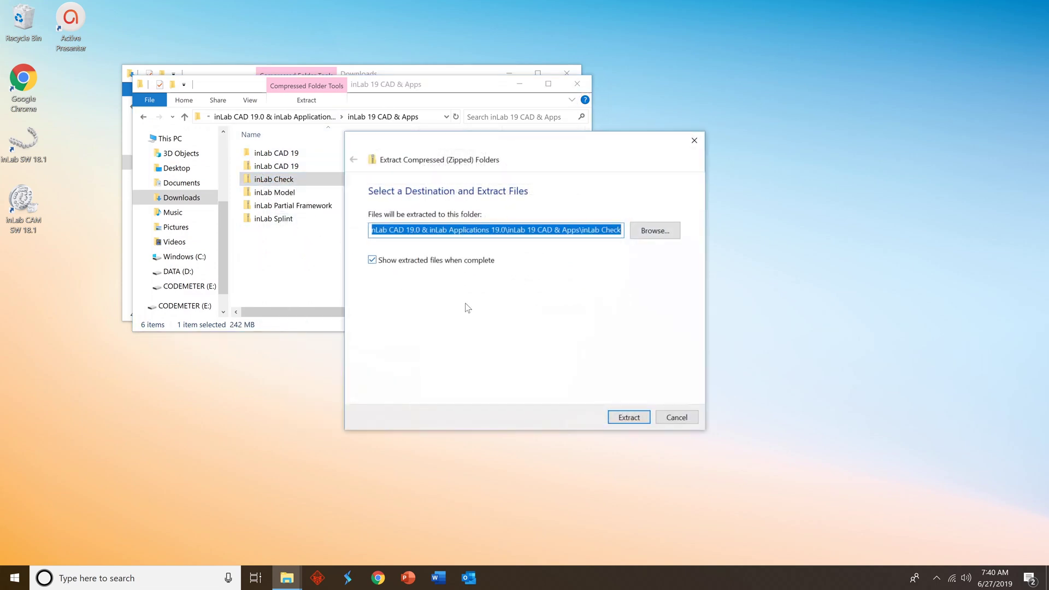
{"action": "left_click", "coordinate": [633, 422]}
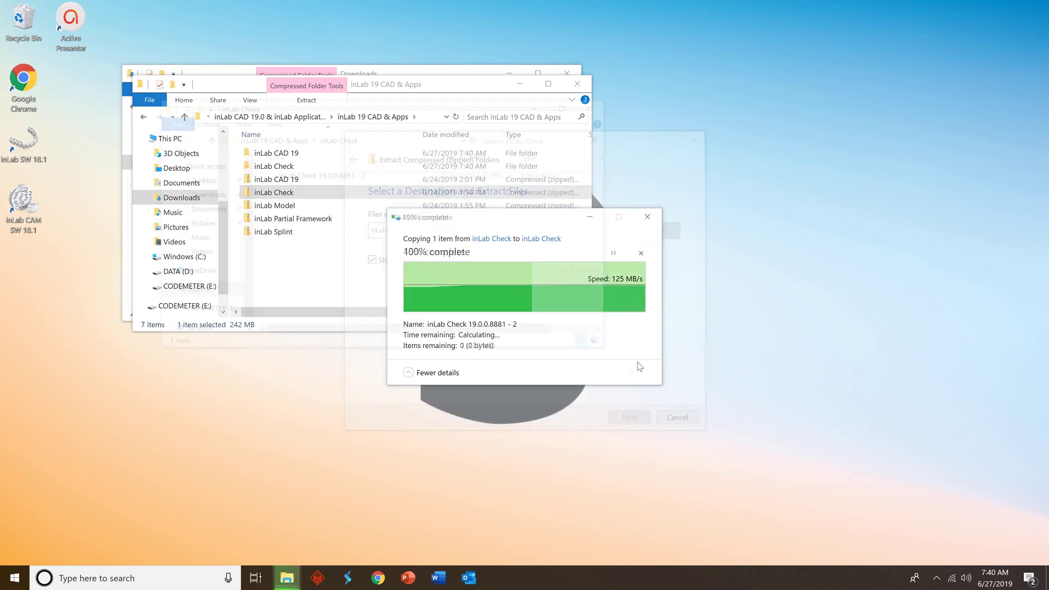
{"action": "left_click", "coordinate": [598, 103]}
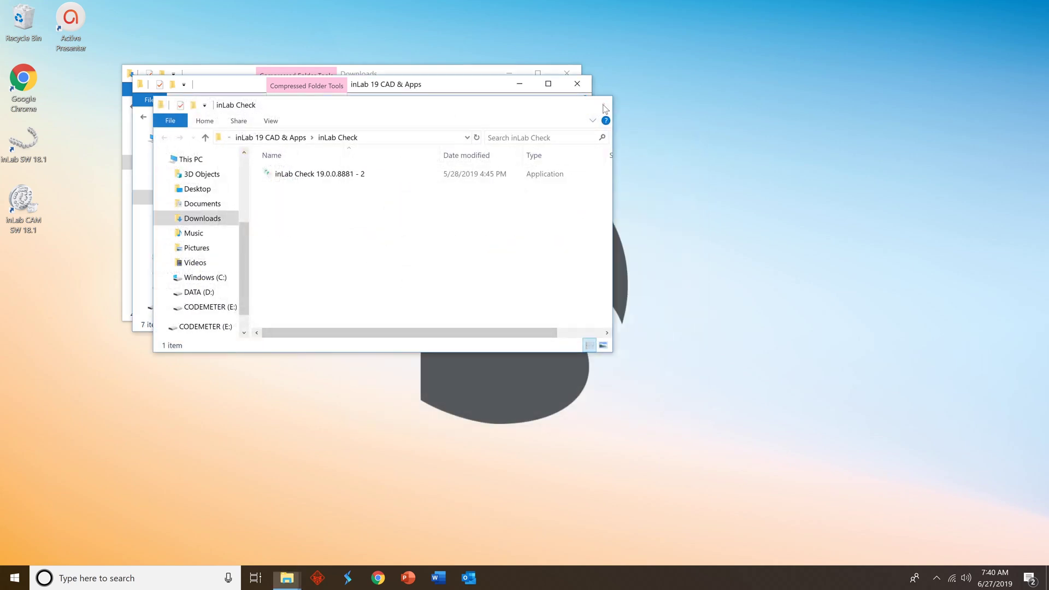
{"action": "left_click", "coordinate": [278, 207]}
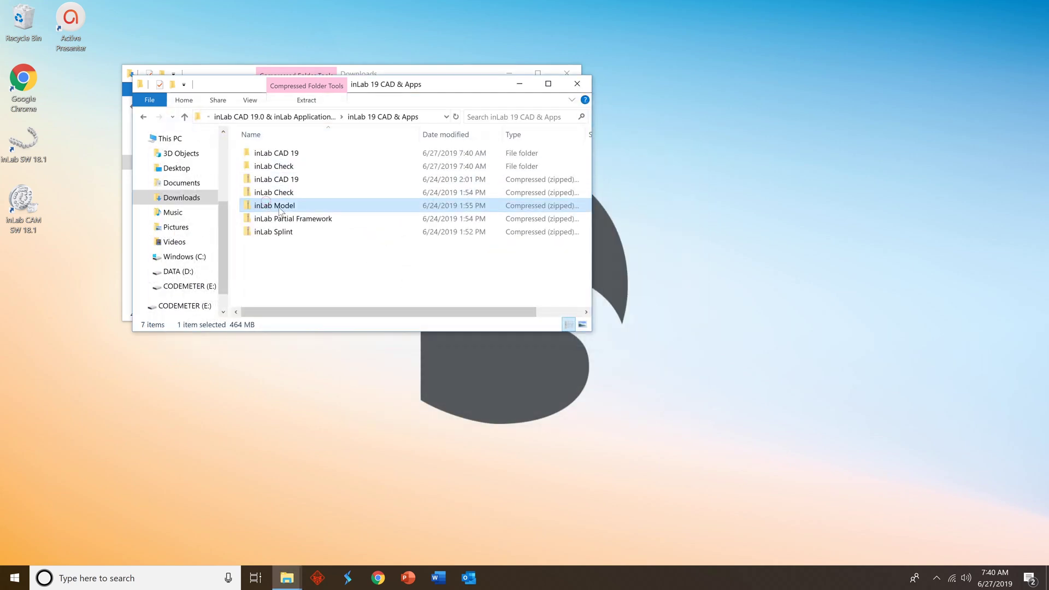
{"action": "right_click", "coordinate": [278, 210]}
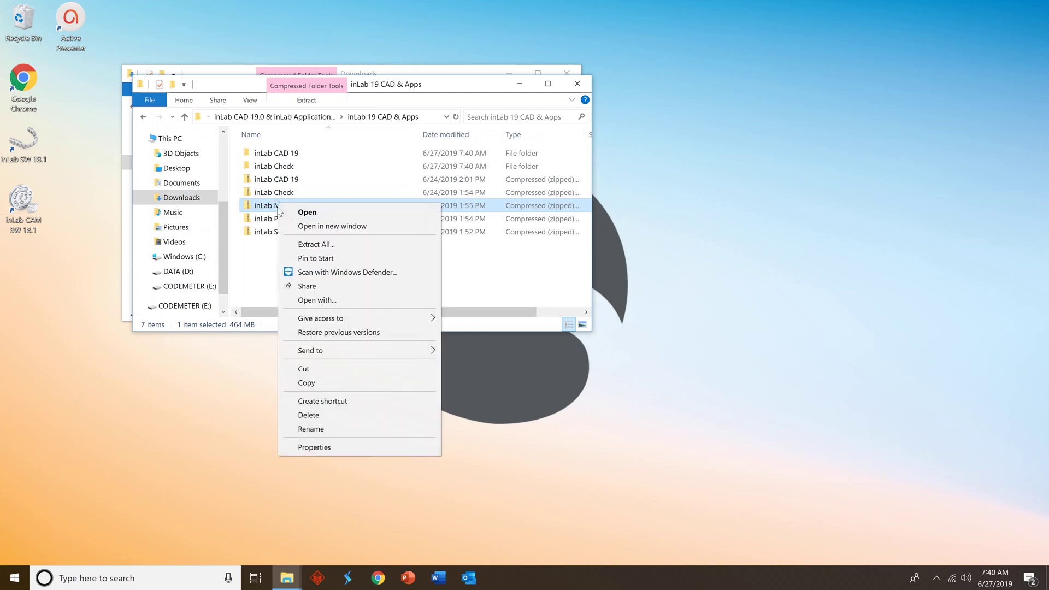
{"action": "left_click", "coordinate": [306, 243]}
{"action": "left_click", "coordinate": [628, 417]}
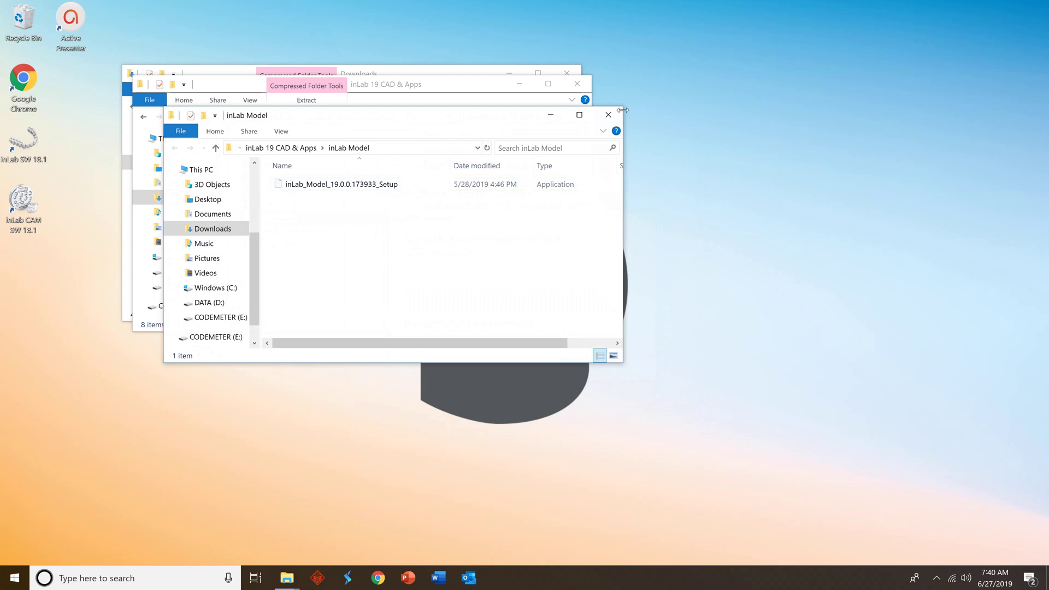
{"action": "left_click", "coordinate": [608, 114]}
Extract the inLab Partial Framework and inLab Splint archives, closing each extracted window.
{"action": "left_click", "coordinate": [292, 235]}
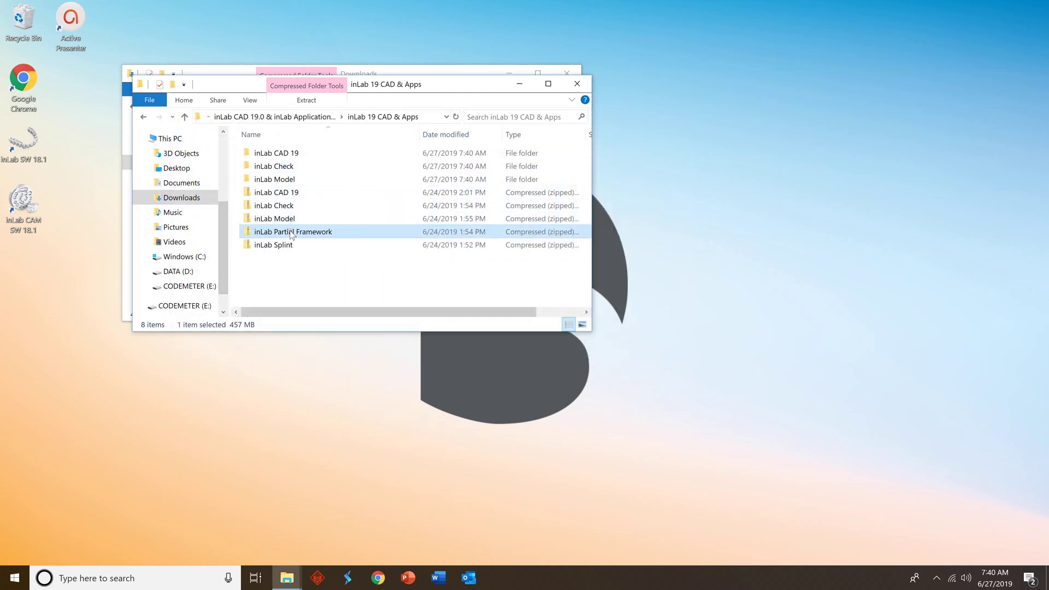
{"action": "right_click", "coordinate": [292, 235]}
{"action": "left_click", "coordinate": [363, 272]}
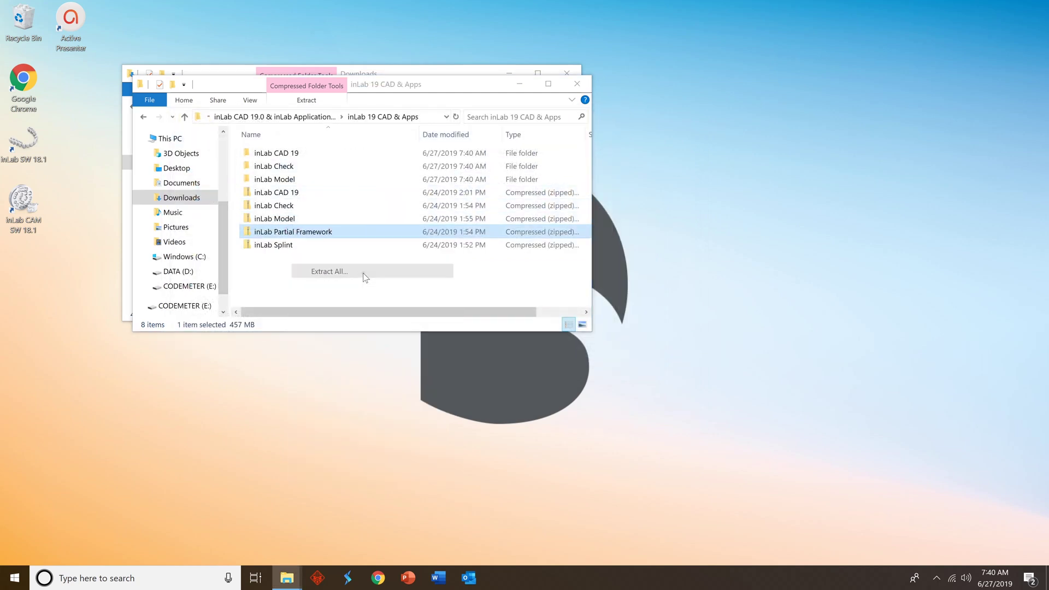
{"action": "left_click", "coordinate": [629, 417]}
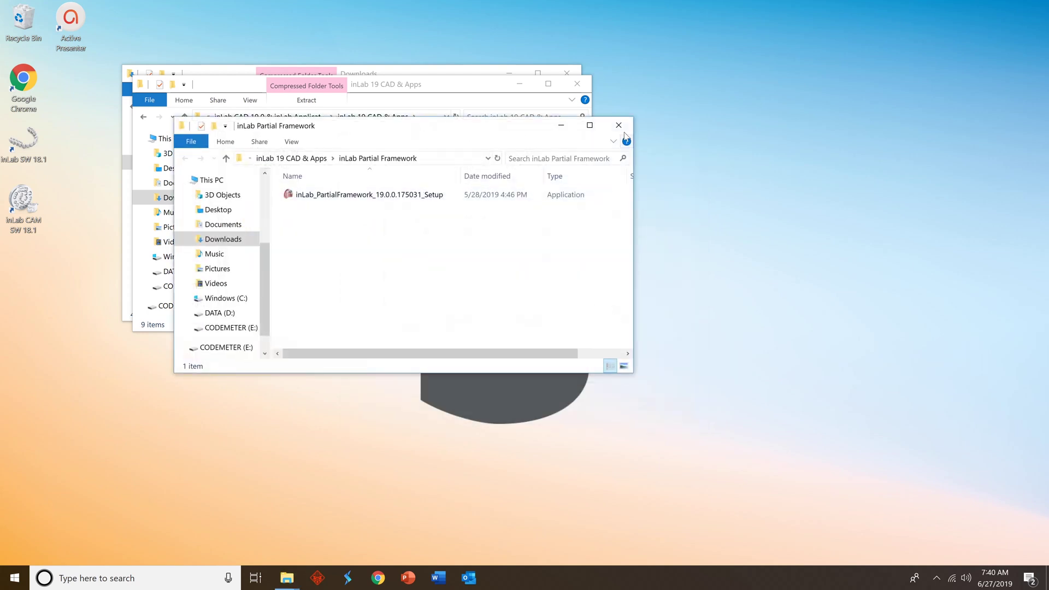
{"action": "left_click", "coordinate": [618, 125]}
{"action": "left_click", "coordinate": [272, 259]}
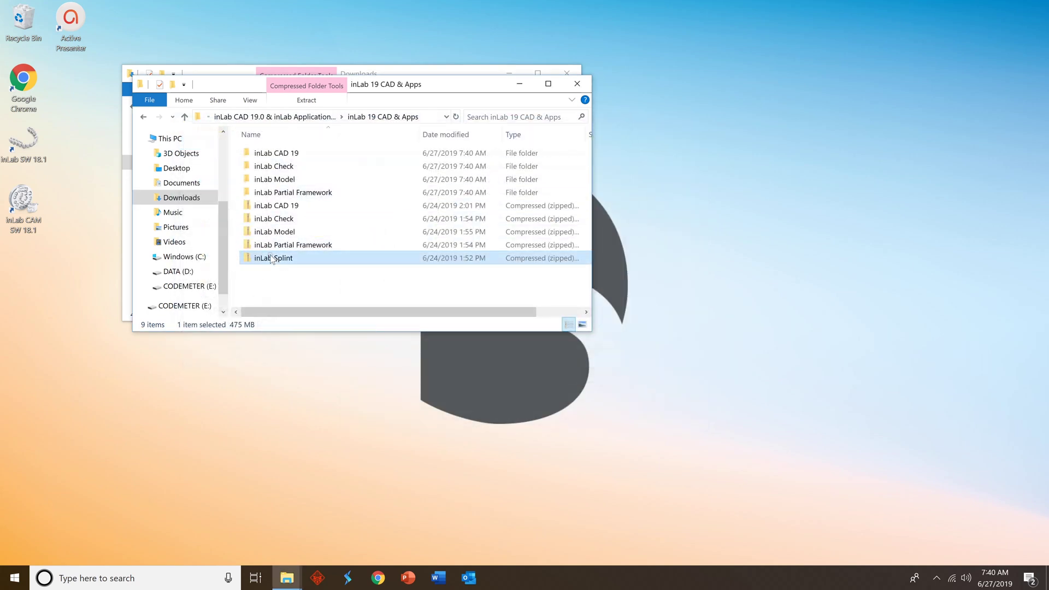
{"action": "right_click", "coordinate": [271, 260]}
{"action": "left_click", "coordinate": [327, 294]}
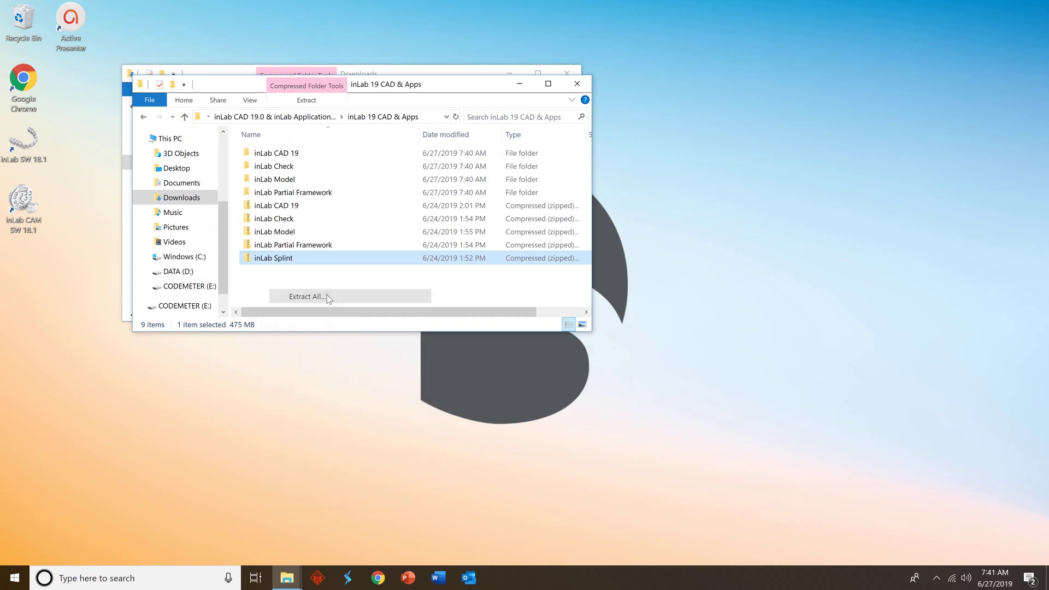
{"action": "left_click", "coordinate": [639, 417]}
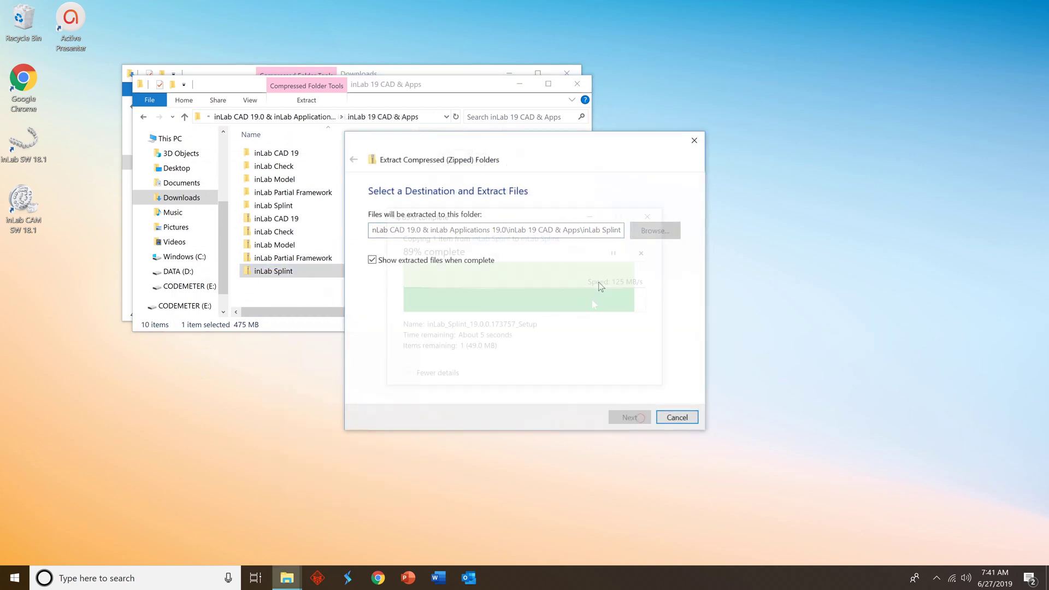
{"action": "left_click", "coordinate": [625, 137]}
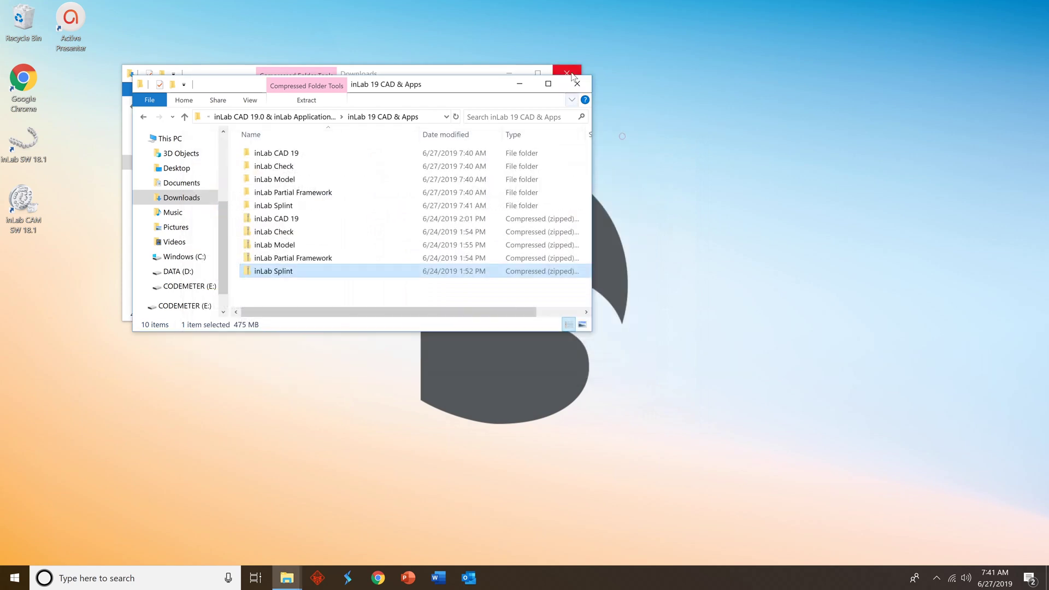
Launch the inLab SW 19.0 setup program from the extracted inLab CAD 19 folder.
{"action": "left_click", "coordinate": [263, 155]}
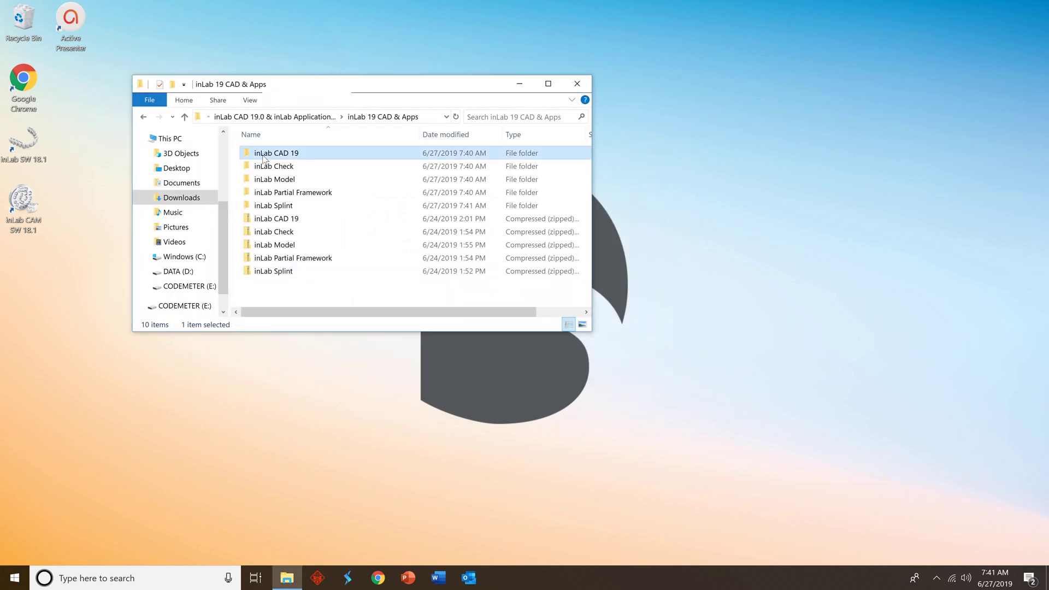
{"action": "double_click", "coordinate": [263, 159]}
{"action": "scroll", "coordinate": [268, 235], "scroll_direction": "down", "scroll_amount": 3}
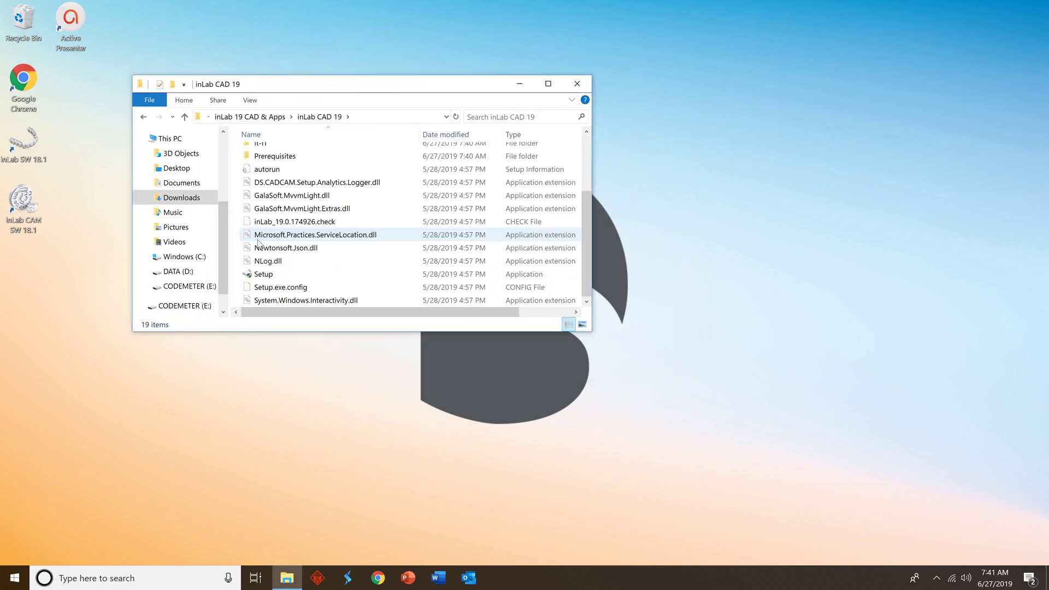
{"action": "left_click", "coordinate": [272, 278]}
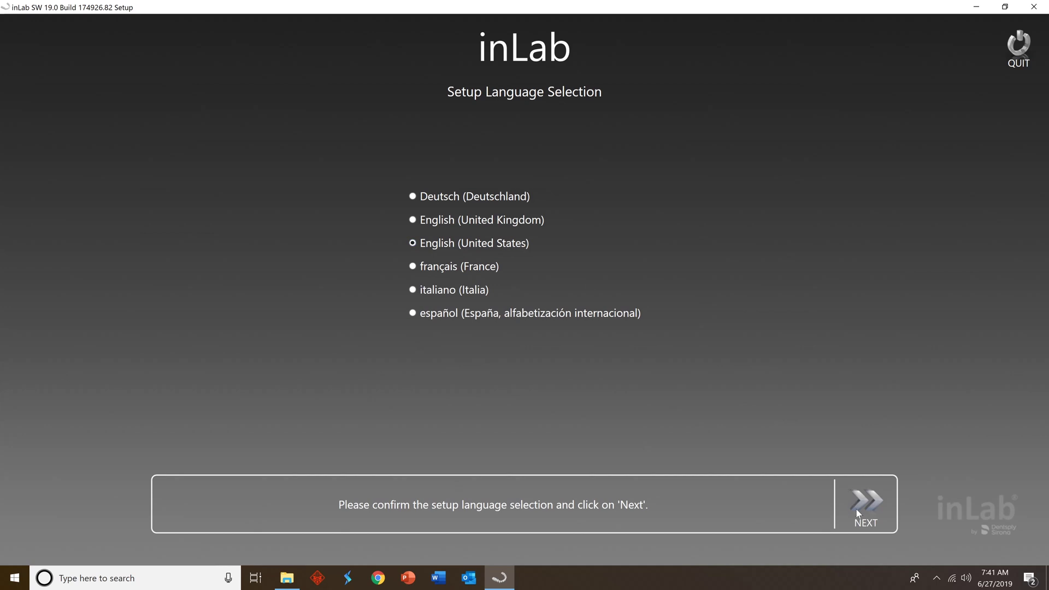
Install inLab SW 19.0 to the default folder and quit without opening the application.
{"action": "left_click", "coordinate": [869, 506]}
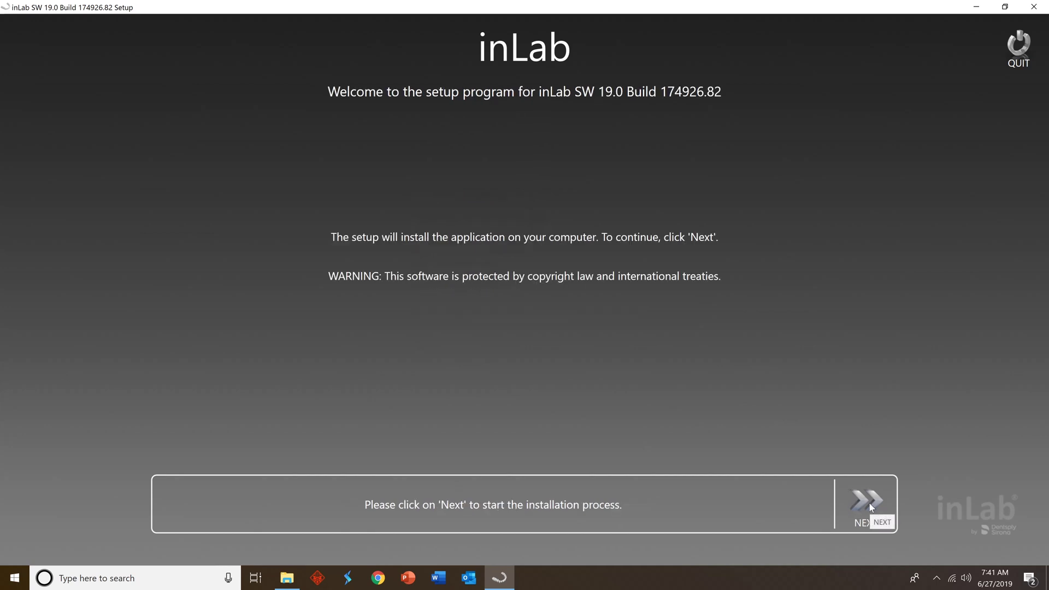
{"action": "left_click", "coordinate": [870, 506]}
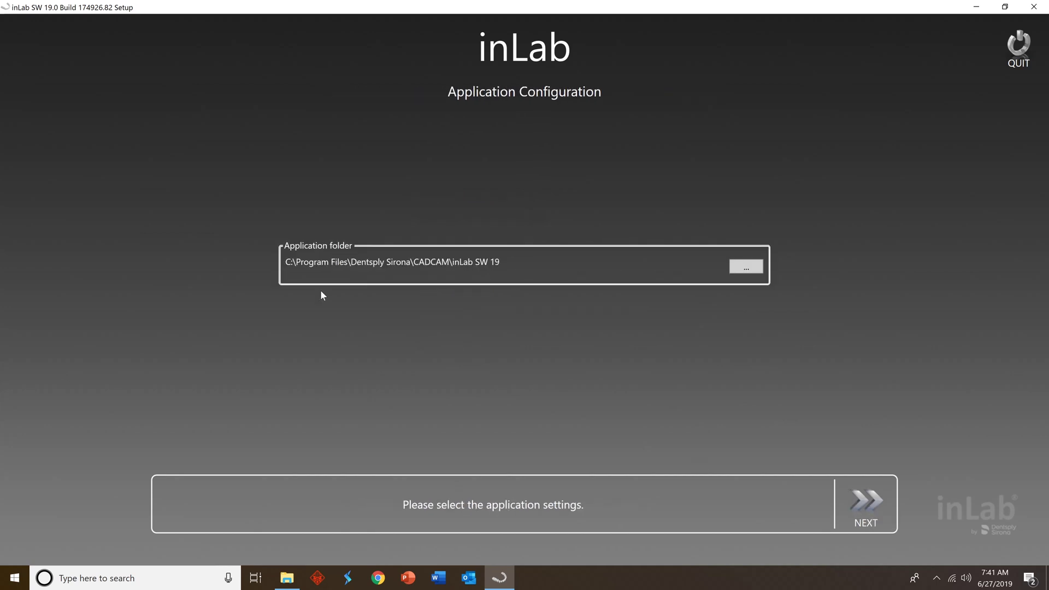
{"action": "left_click", "coordinate": [863, 506]}
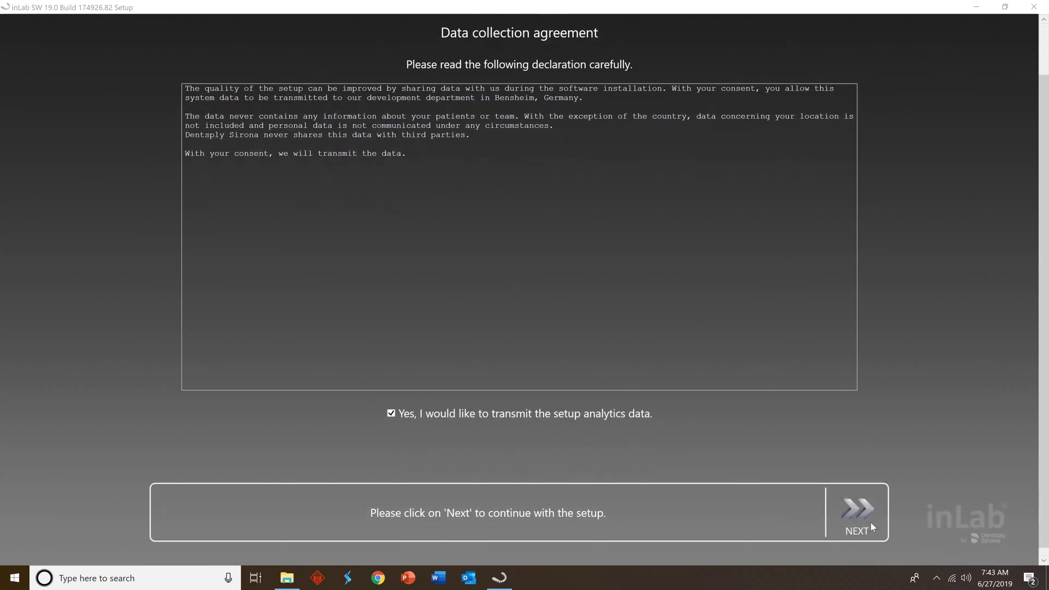
{"action": "left_click", "coordinate": [859, 512]}
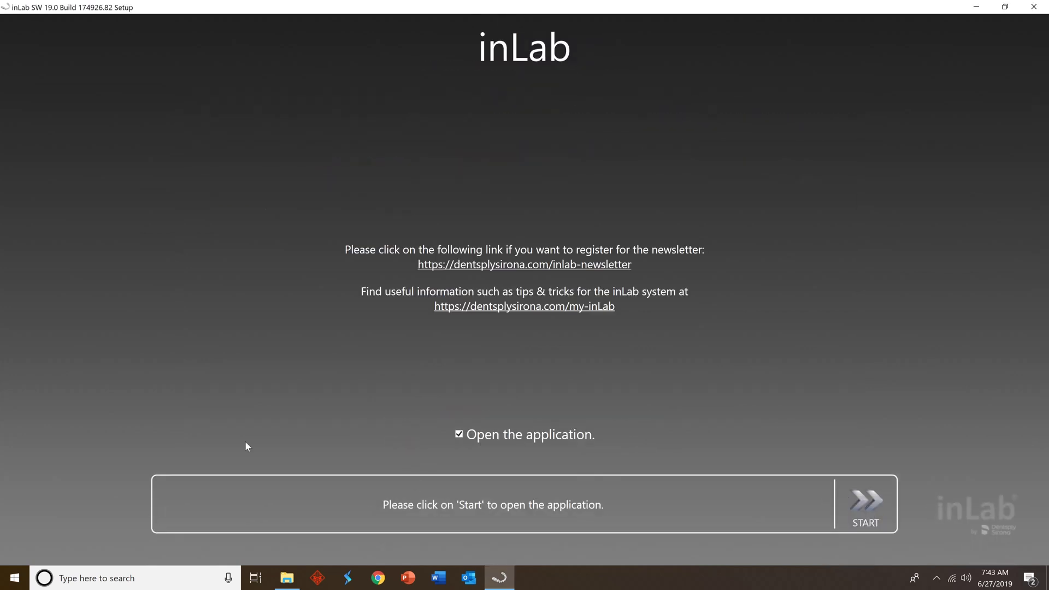
{"action": "left_click", "coordinate": [459, 434]}
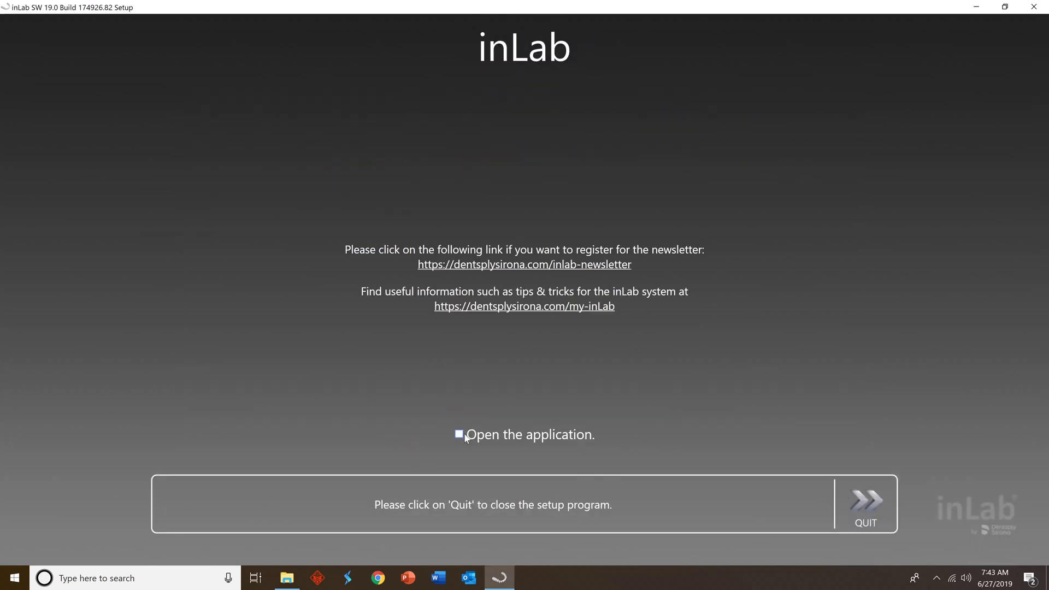
{"action": "left_click", "coordinate": [876, 501]}
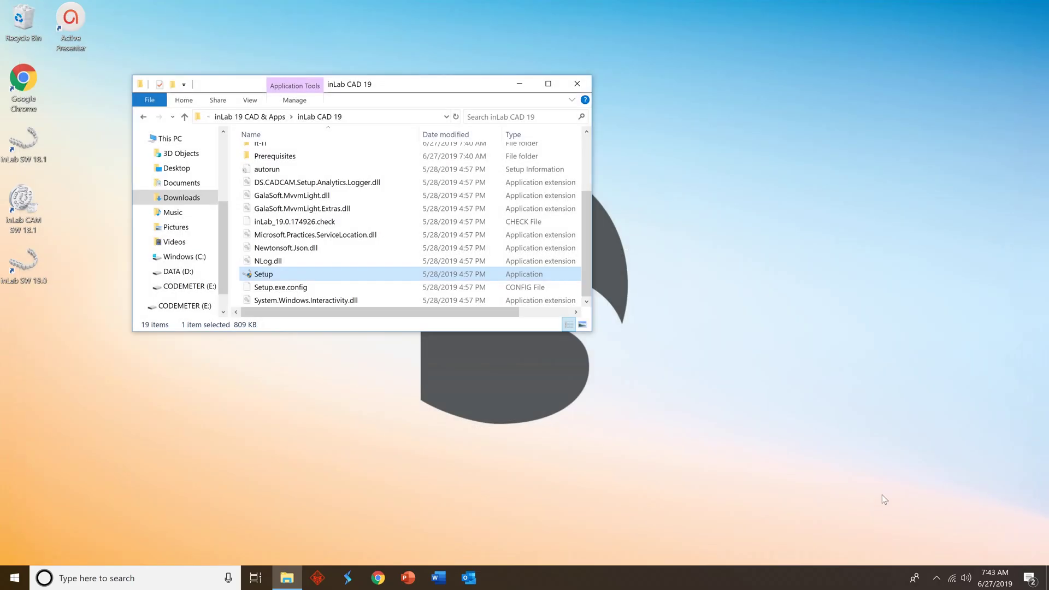
Open the inLab Check folder from inLab 19 CAD & Apps and launch its installer.
{"action": "left_click", "coordinate": [272, 117]}
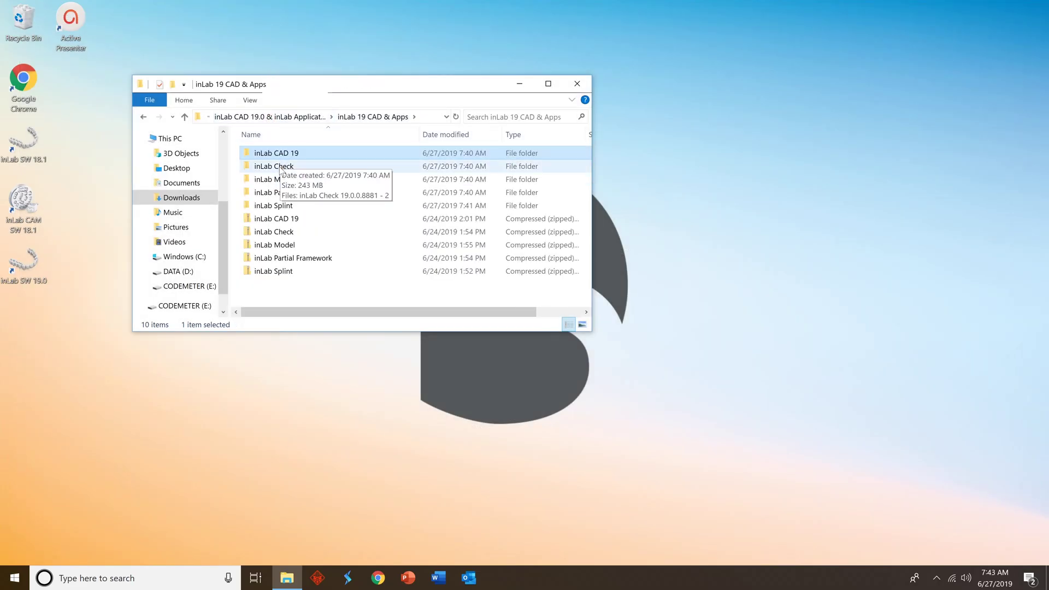
{"action": "left_click", "coordinate": [281, 169]}
{"action": "double_click", "coordinate": [281, 169]}
{"action": "double_click", "coordinate": [273, 155]}
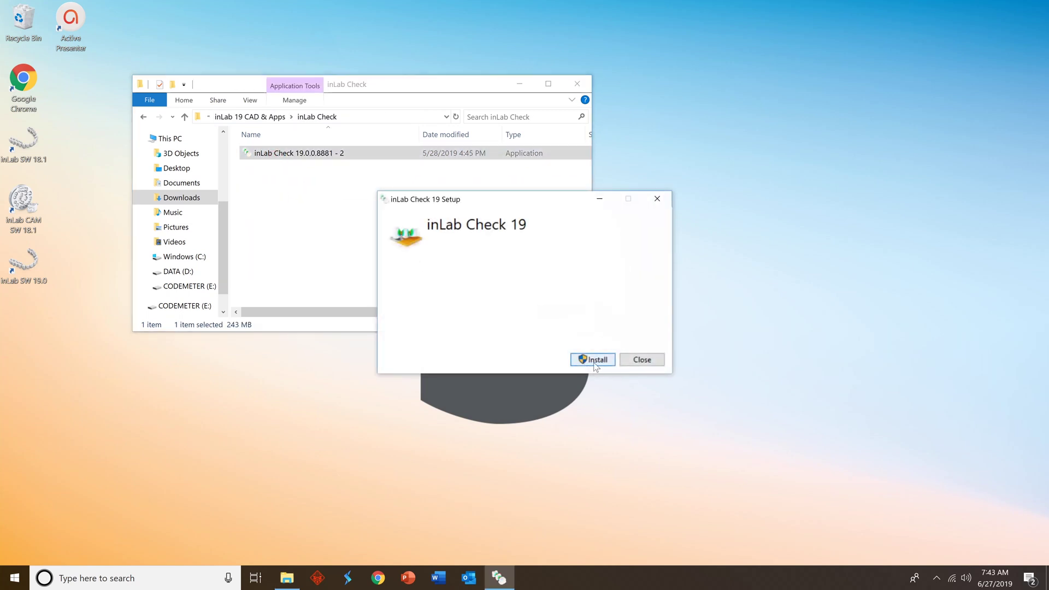
Install inLab Check 19 to its default Apps folder, accepting the license, and close the success notice.
{"action": "left_click", "coordinate": [593, 360]}
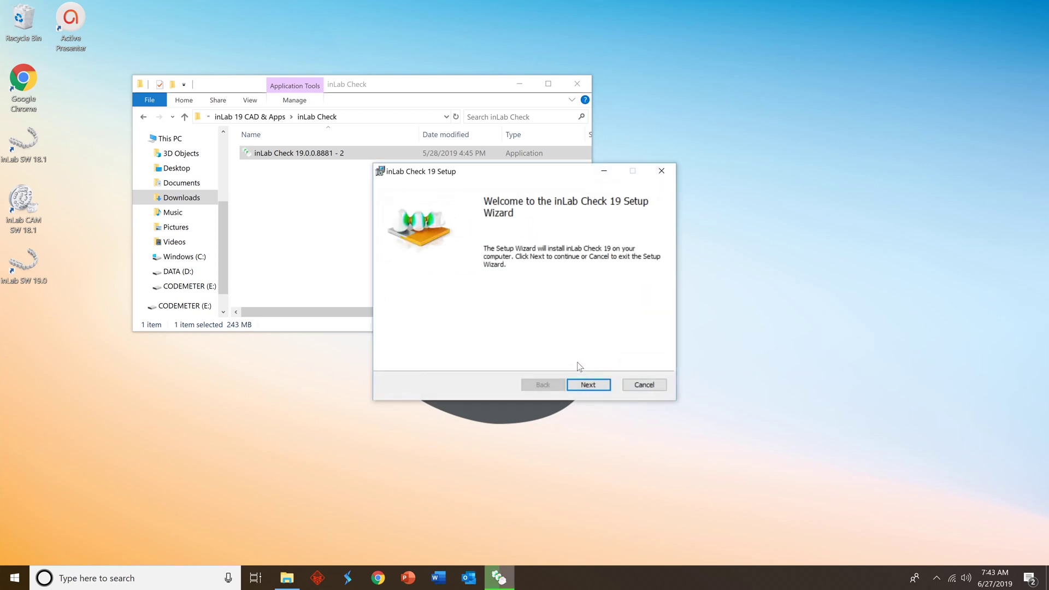
{"action": "left_click", "coordinate": [589, 387]}
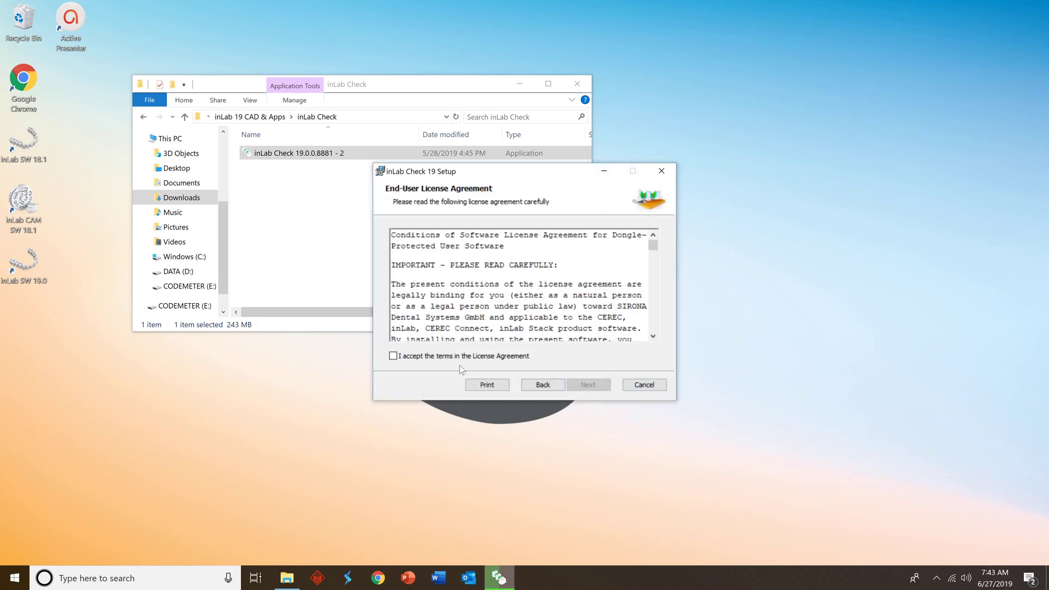
{"action": "left_click", "coordinate": [435, 356]}
{"action": "left_click", "coordinate": [586, 386]}
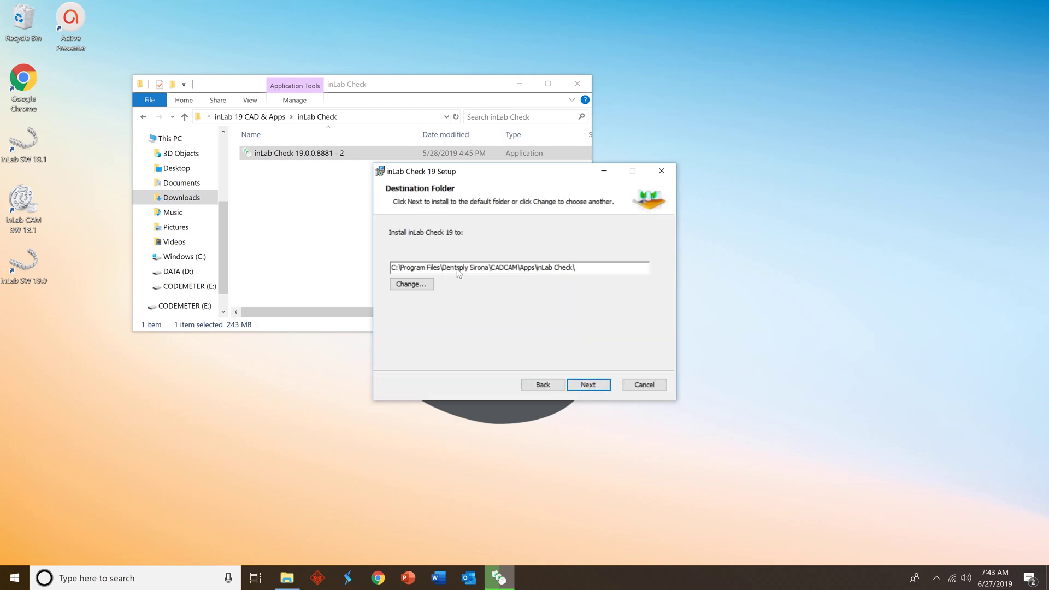
{"action": "left_click", "coordinate": [592, 388]}
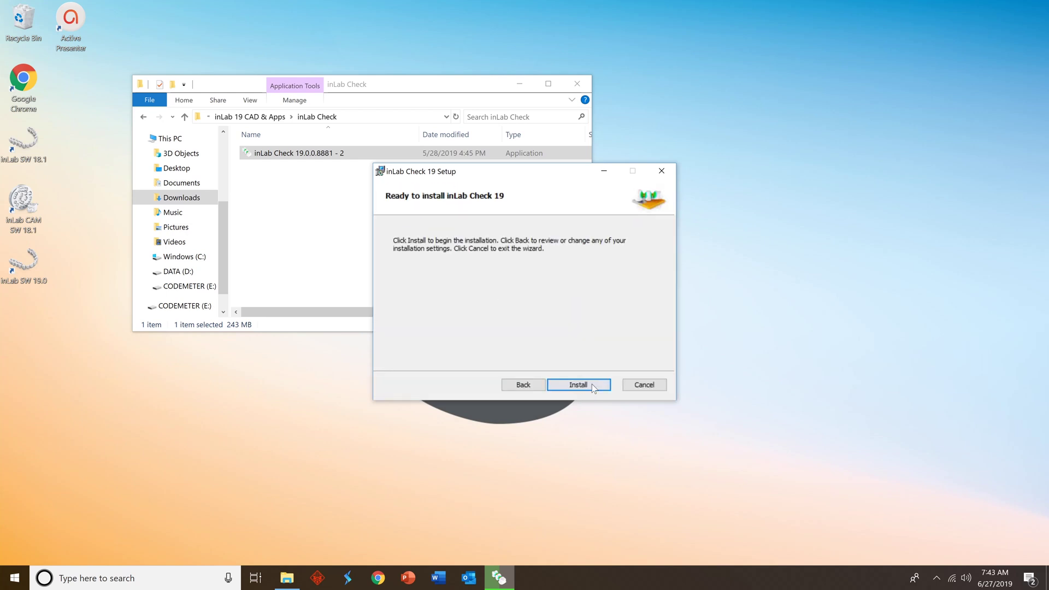
{"action": "left_click", "coordinate": [591, 385]}
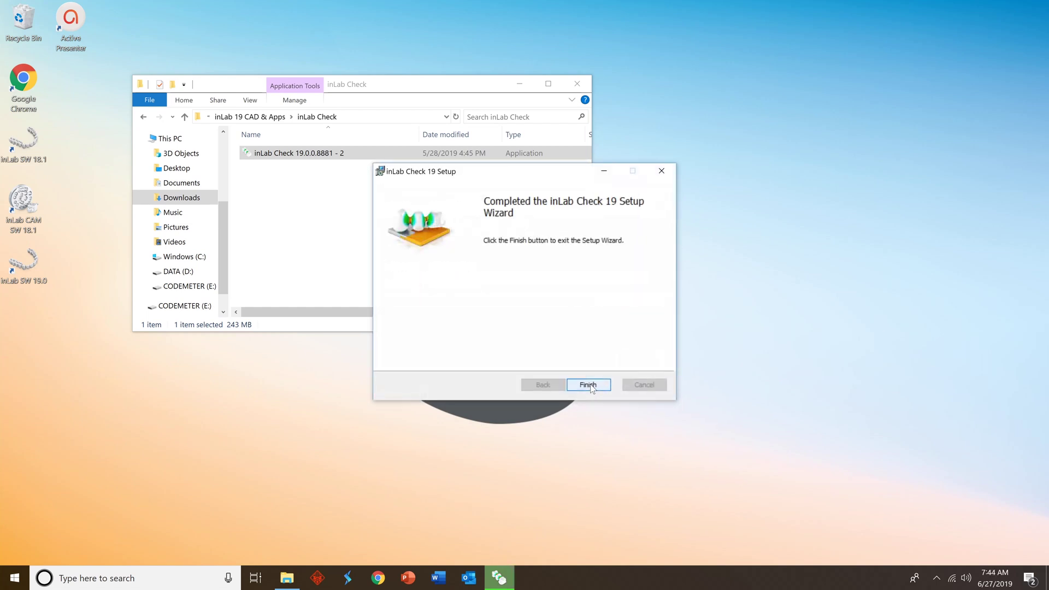
{"action": "left_click", "coordinate": [590, 385]}
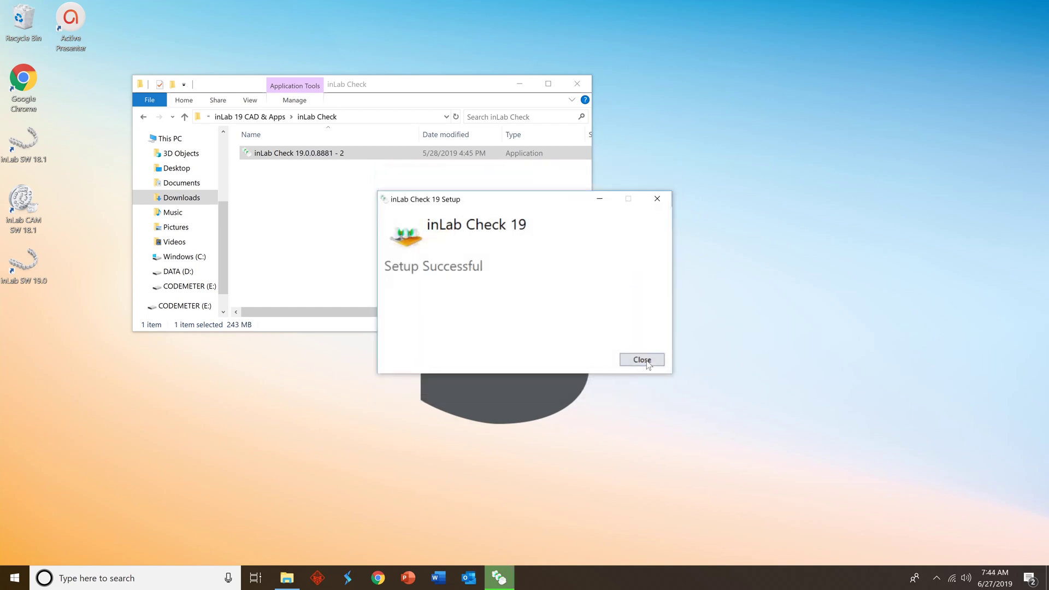
{"action": "left_click", "coordinate": [642, 360]}
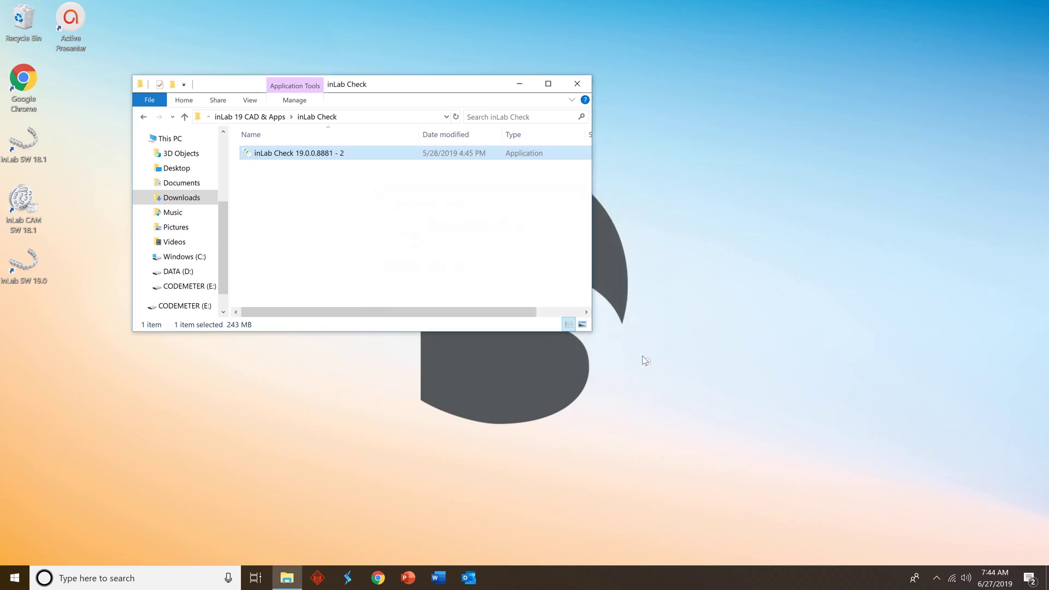
Launch the inLab Model installer with English (United States) as the language.
{"action": "left_click", "coordinate": [275, 118]}
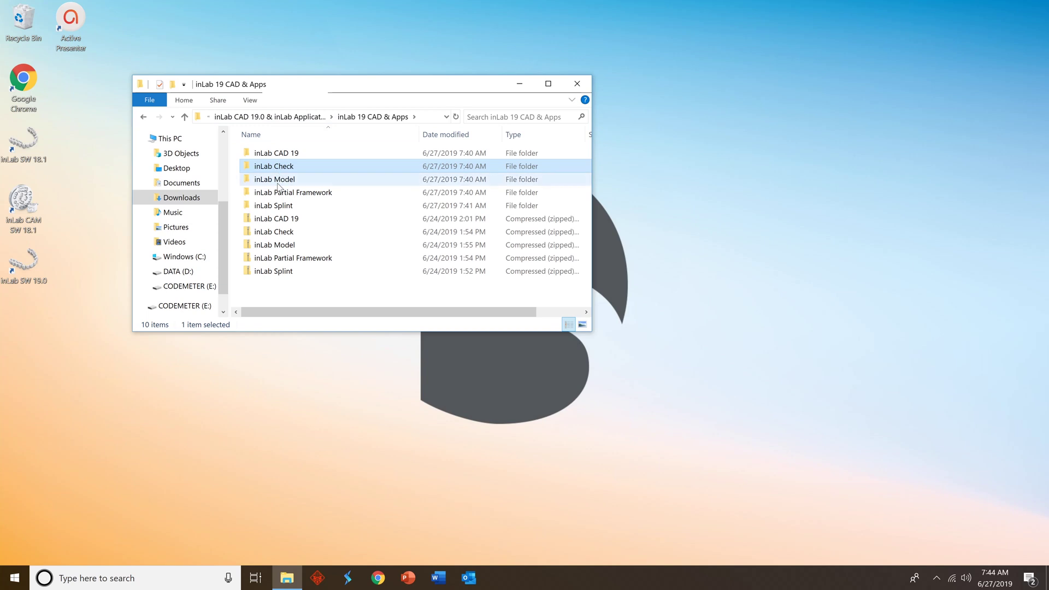
{"action": "double_click", "coordinate": [277, 181]}
{"action": "double_click", "coordinate": [285, 153]}
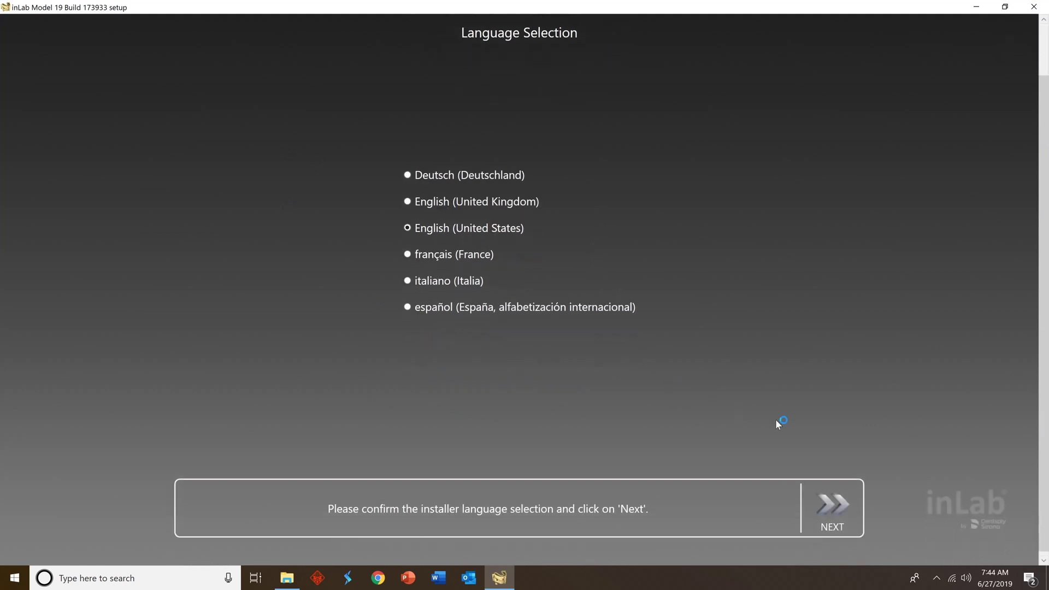
{"action": "left_click", "coordinate": [839, 509]}
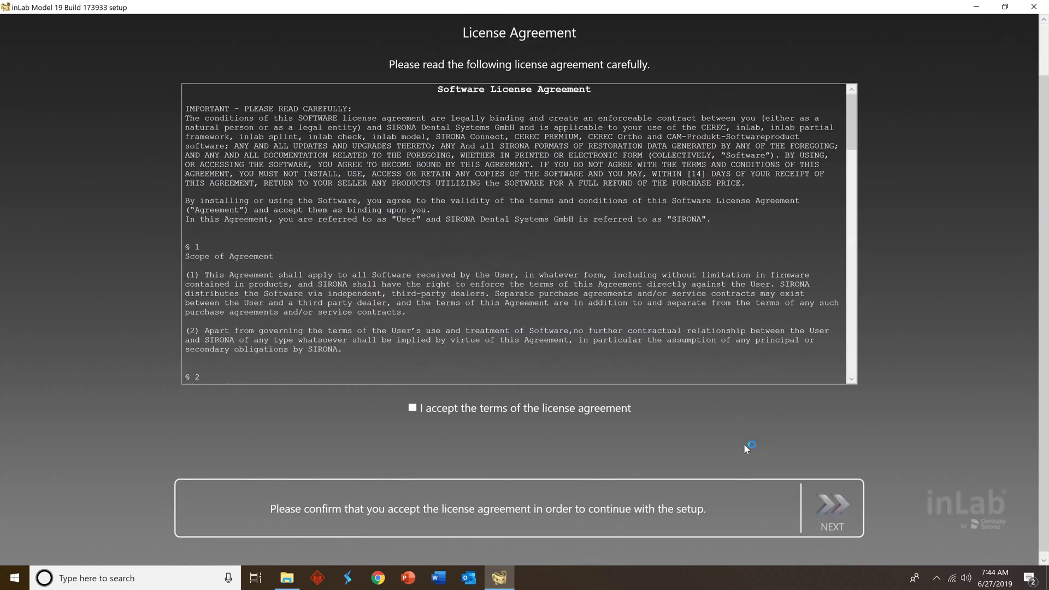
Accept the license, install inLab Model 19 Build 173933 to the default folder, and close the installer.
{"action": "scroll", "coordinate": [451, 399], "scroll_direction": "up", "scroll_amount": 2}
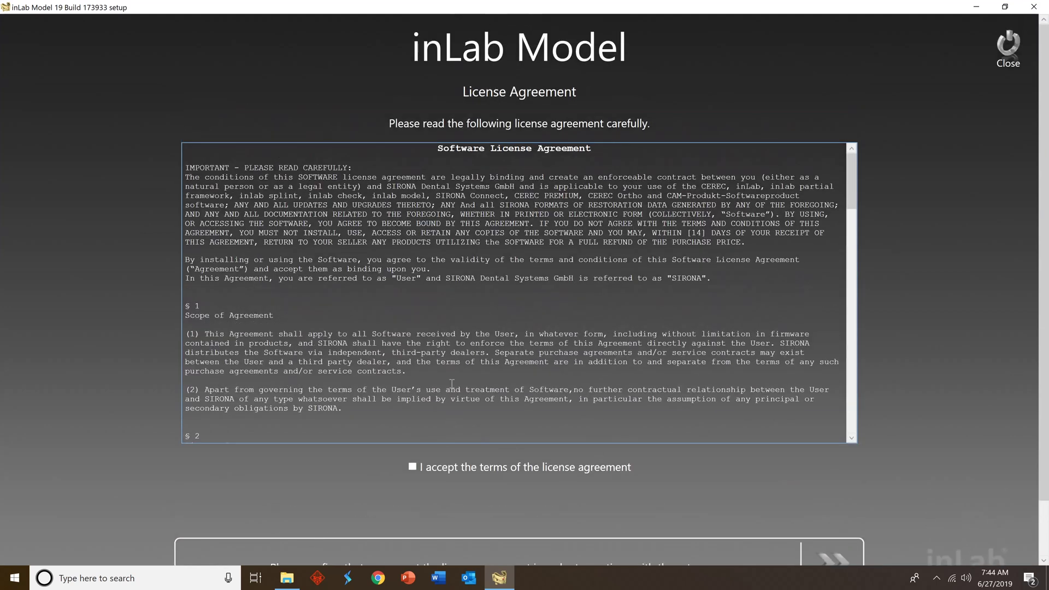
{"action": "left_click", "coordinate": [412, 467]}
{"action": "left_click", "coordinate": [842, 549]}
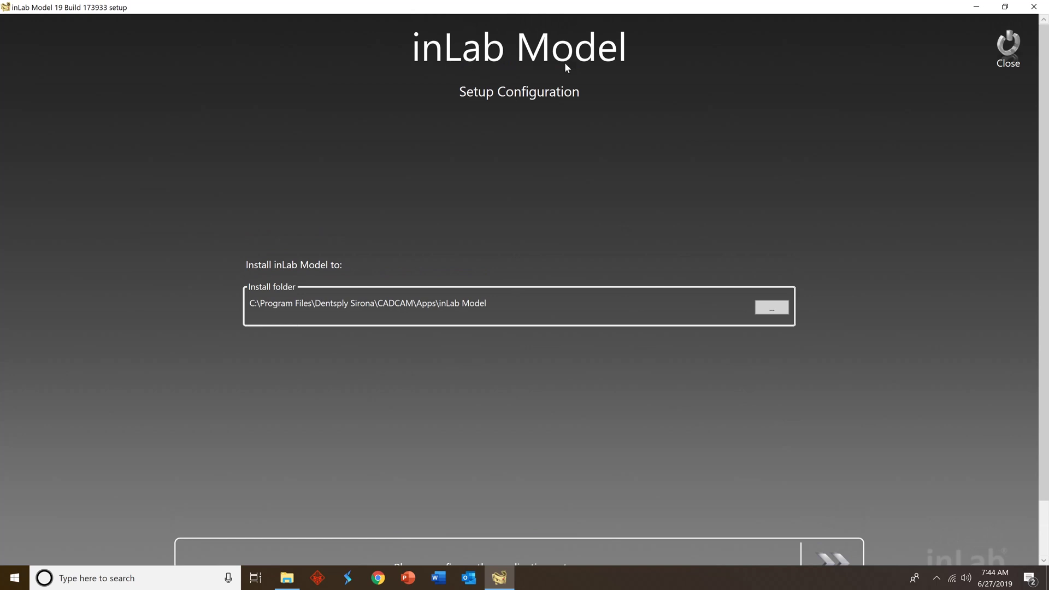
{"action": "scroll", "coordinate": [839, 552], "scroll_direction": "down", "scroll_amount": 1}
{"action": "left_click", "coordinate": [836, 546]}
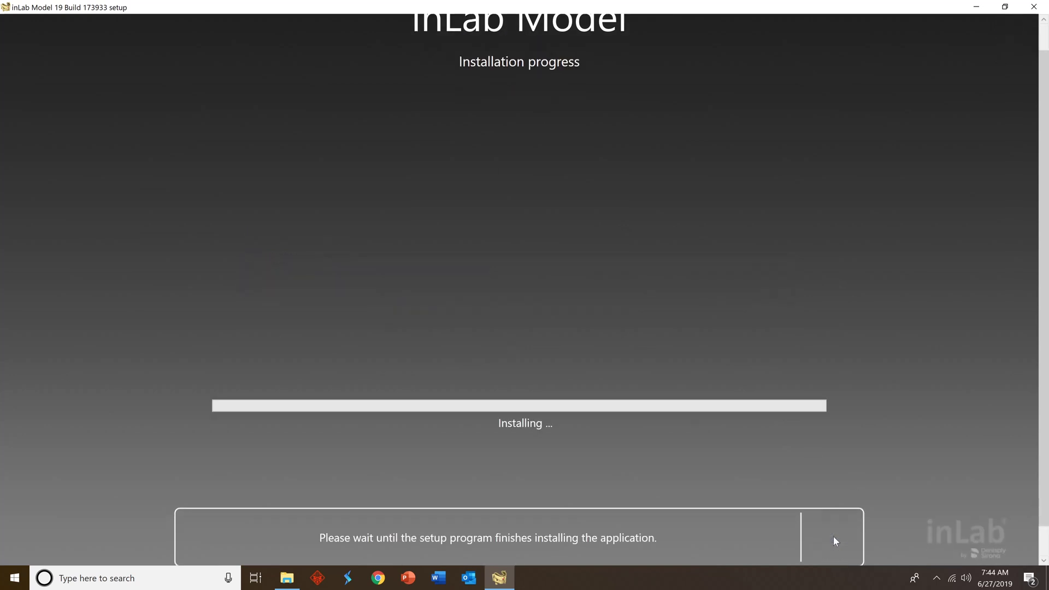
{"action": "scroll", "coordinate": [828, 470], "scroll_direction": "up", "scroll_amount": 1}
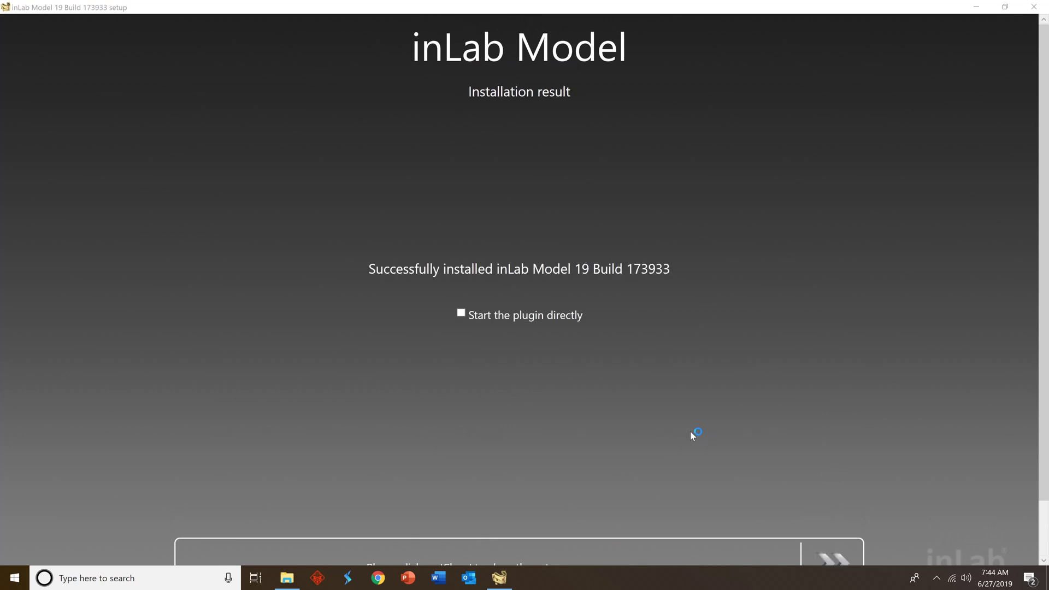
{"action": "scroll", "coordinate": [798, 523], "scroll_direction": "down", "scroll_amount": 1}
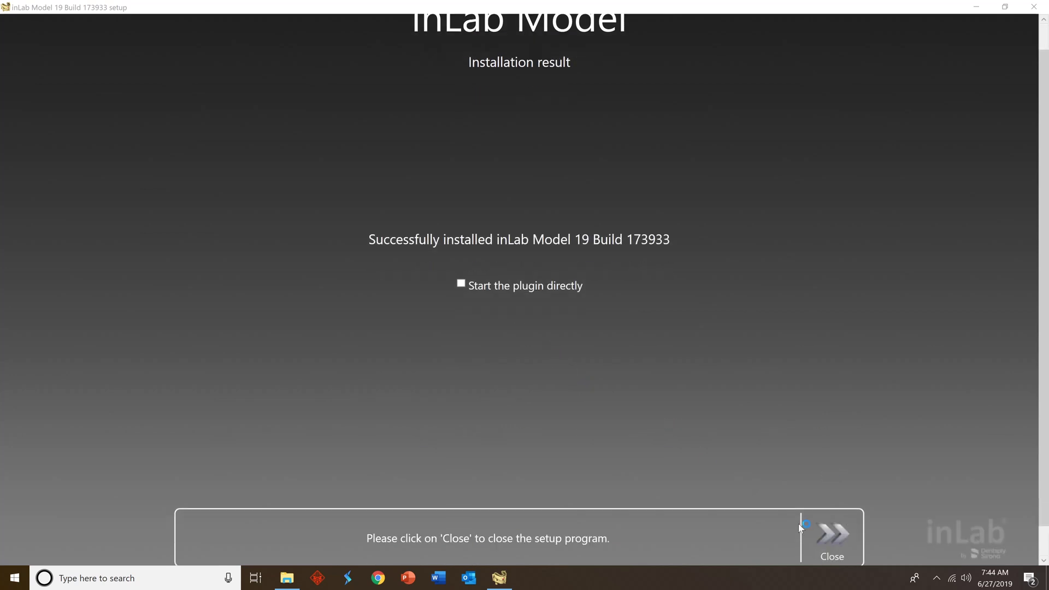
{"action": "left_click", "coordinate": [835, 542]}
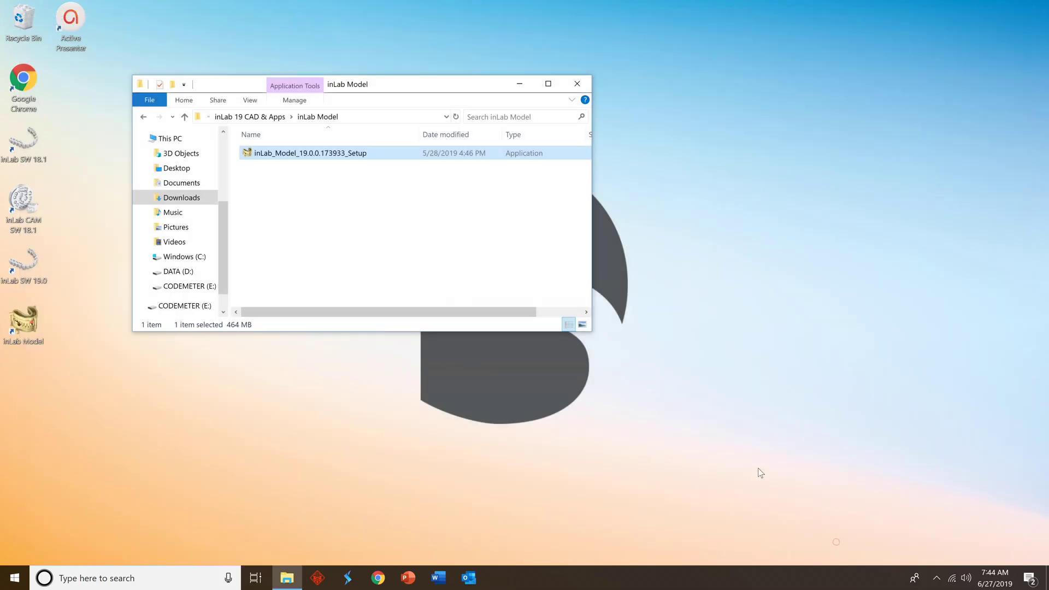
Launch the inLab Partial Framework installer and confirm its language.
{"action": "left_click", "coordinate": [232, 120]}
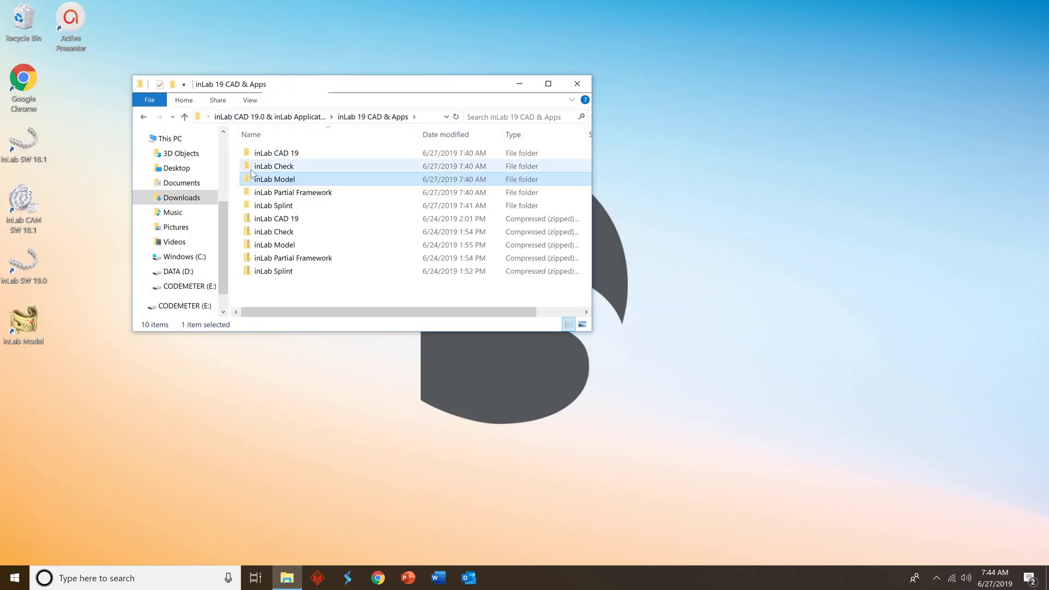
{"action": "double_click", "coordinate": [266, 194]}
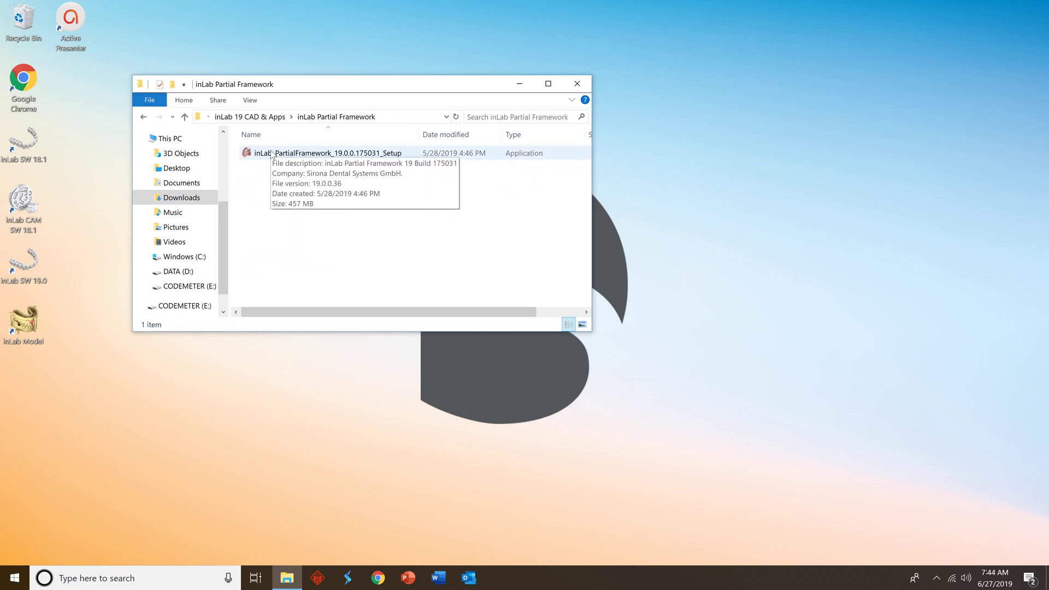
{"action": "double_click", "coordinate": [272, 155]}
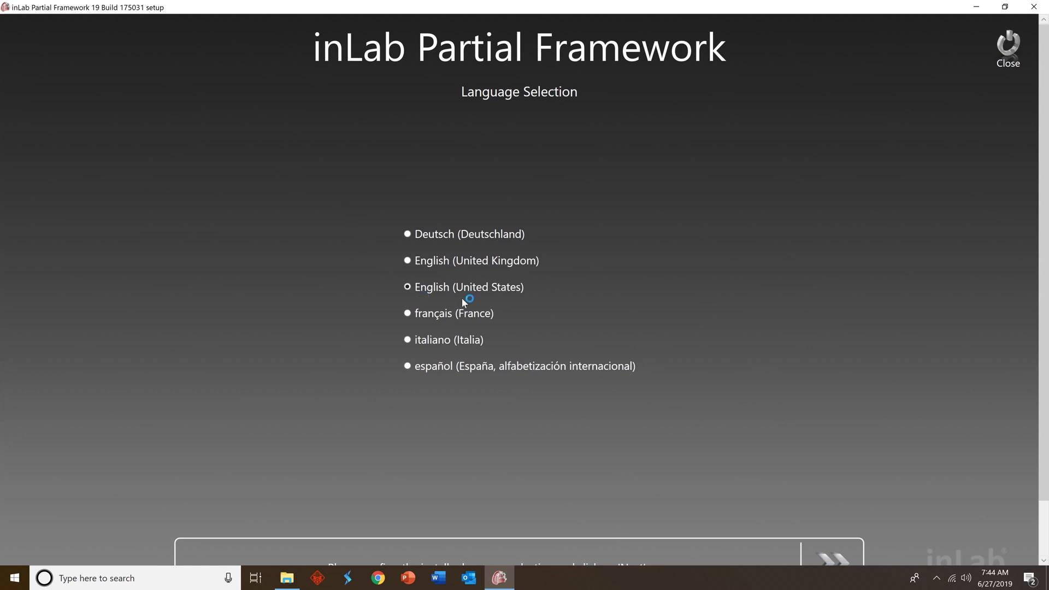
{"action": "left_click", "coordinate": [847, 493]}
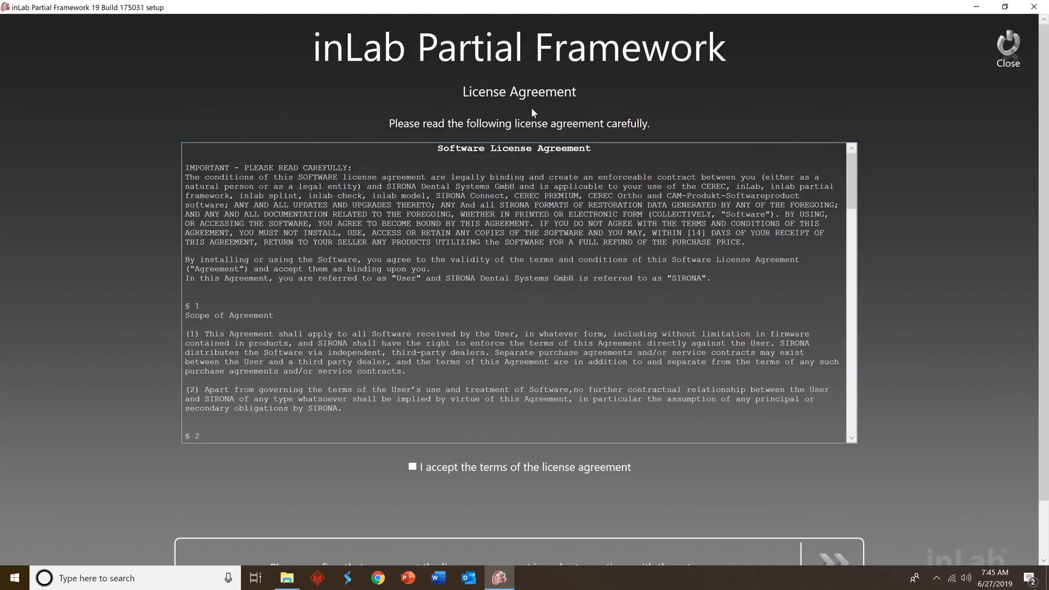
Accept the license, install Partial Framework 19 Build 175031 to the default folder, and close setup.
{"action": "left_click", "coordinate": [412, 467]}
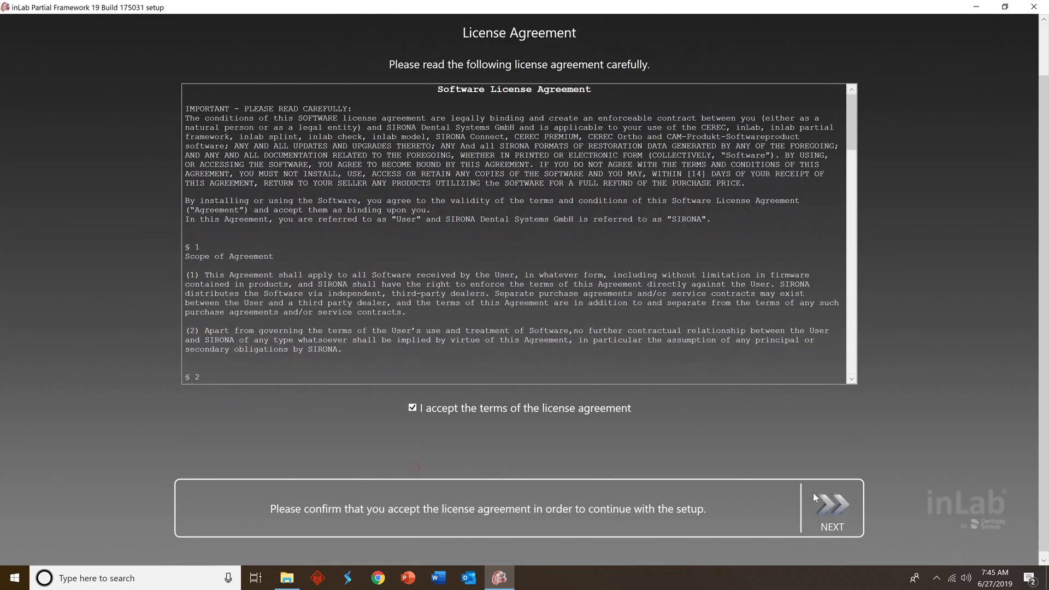
{"action": "left_click", "coordinate": [840, 500]}
{"action": "scroll", "coordinate": [229, 233], "scroll_direction": "up", "scroll_amount": 2}
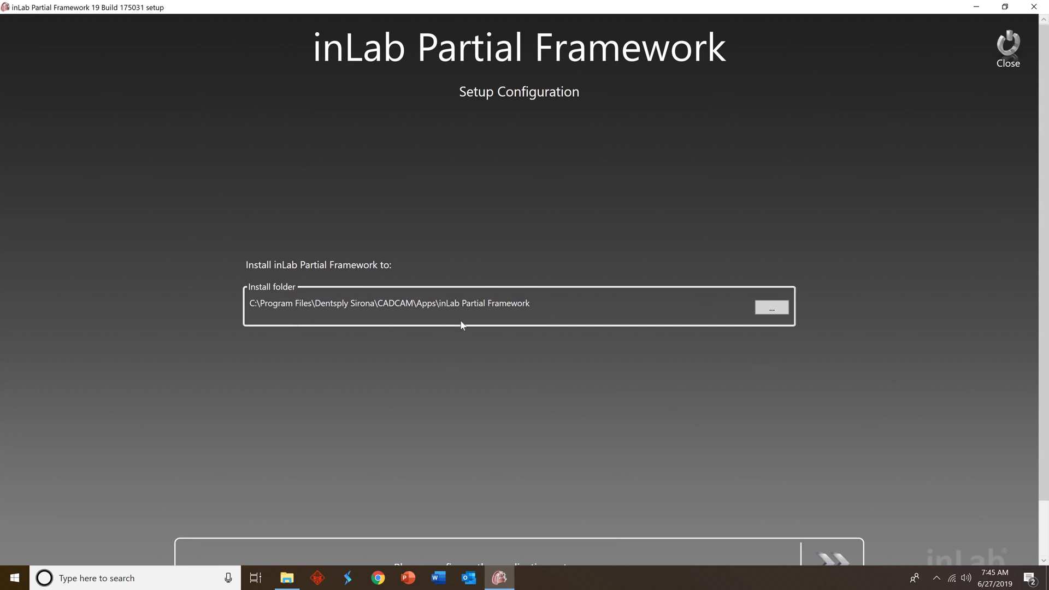
{"action": "scroll", "coordinate": [754, 422], "scroll_direction": "down", "scroll_amount": 2}
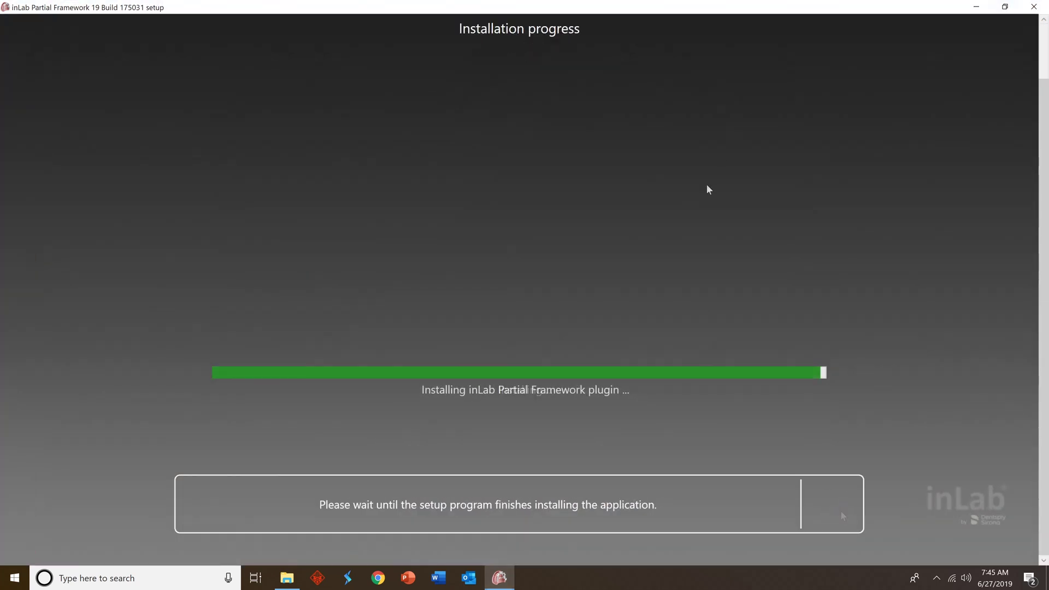
{"action": "scroll", "coordinate": [657, 385], "scroll_direction": "down", "scroll_amount": 3}
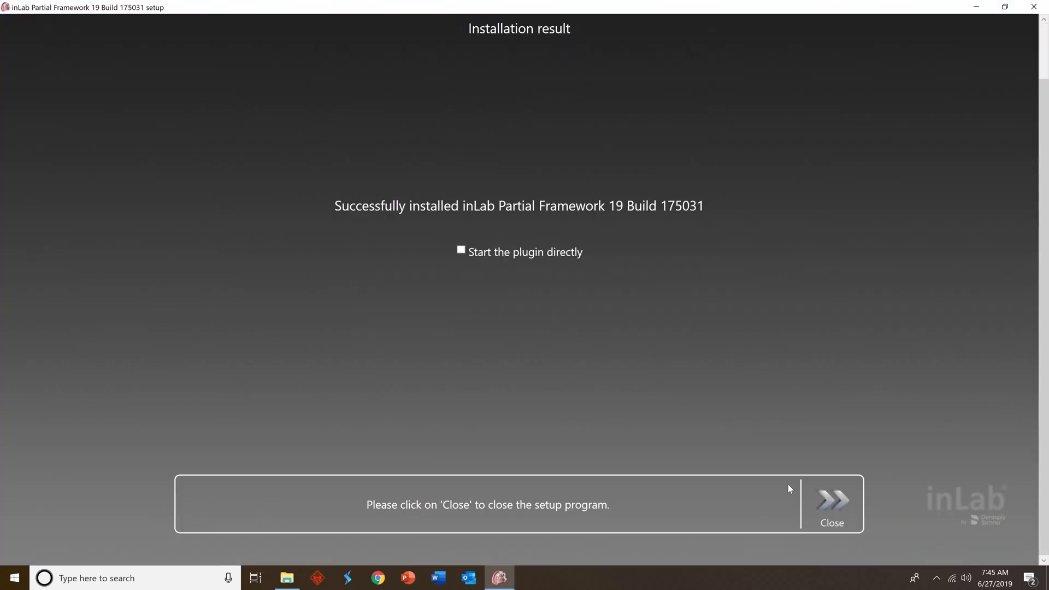
{"action": "left_click", "coordinate": [817, 498]}
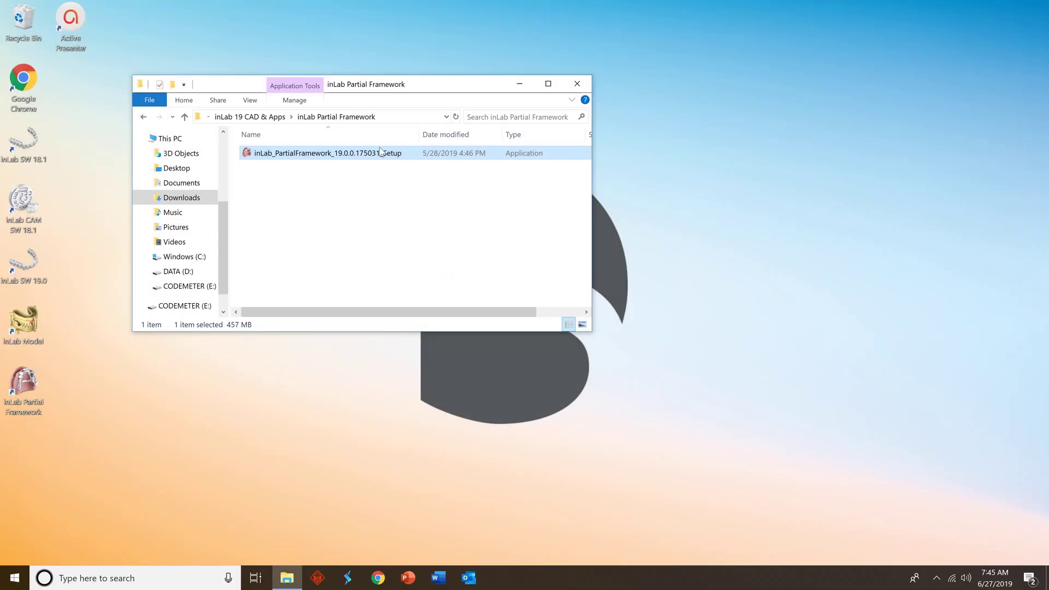
Run the inLab Splint setup with English (United States) as the installer language.
{"action": "left_click", "coordinate": [258, 118]}
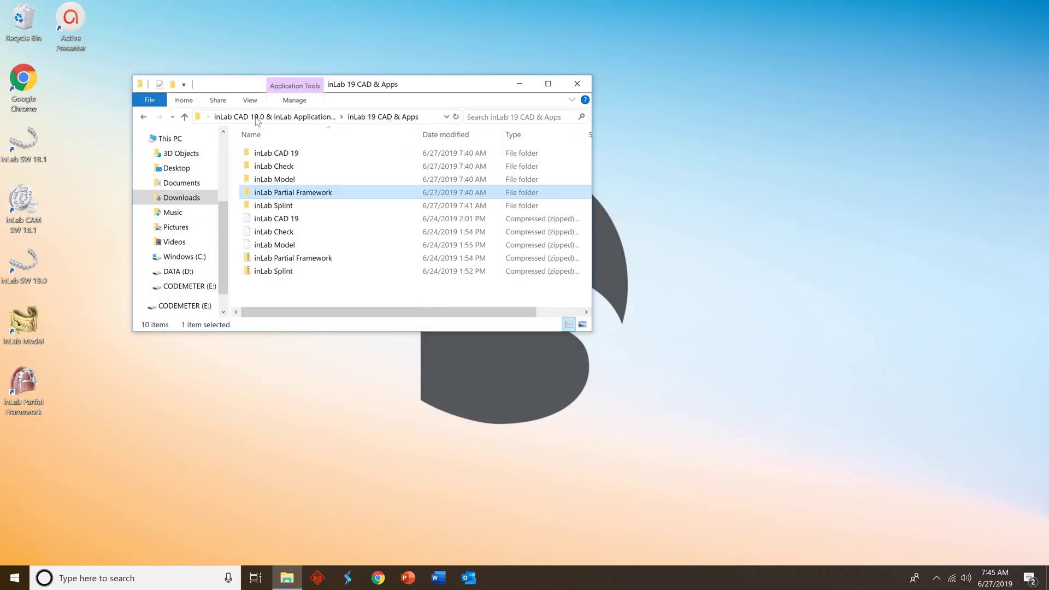
{"action": "double_click", "coordinate": [261, 206]}
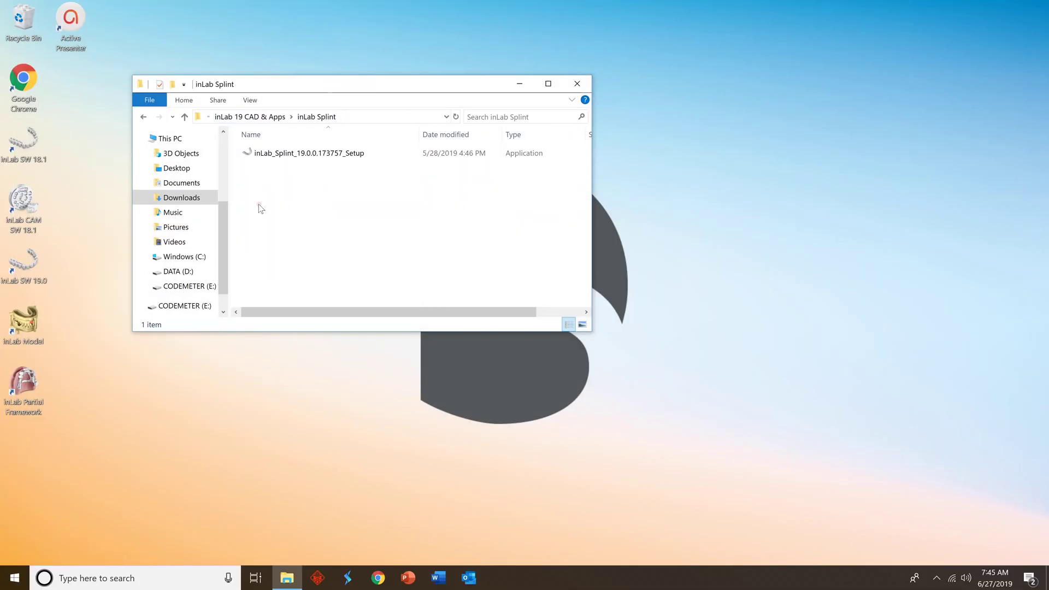
{"action": "double_click", "coordinate": [280, 157]}
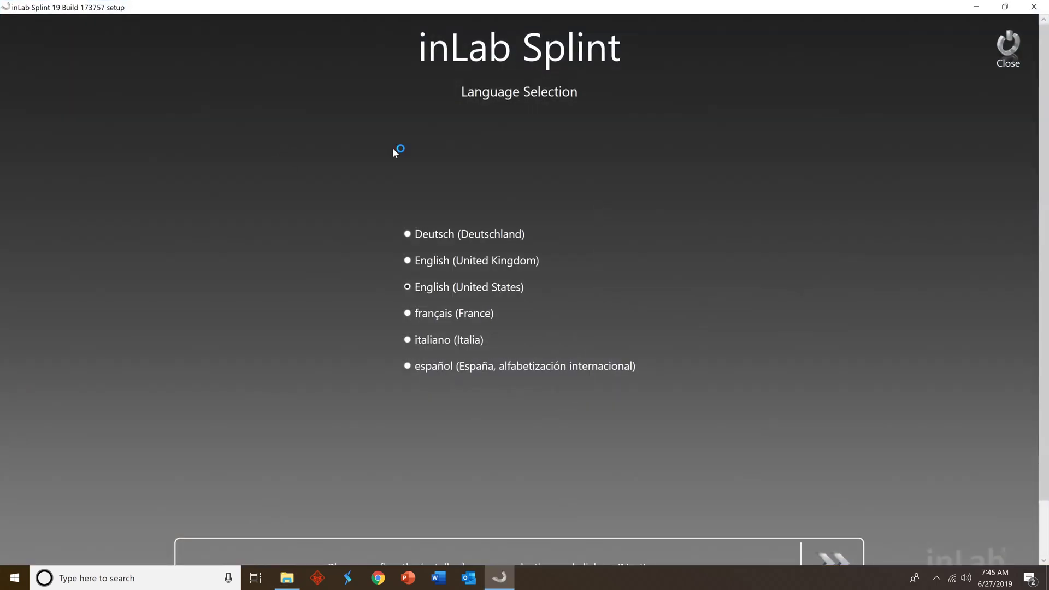
{"action": "scroll", "coordinate": [684, 332], "scroll_direction": "down", "scroll_amount": 2}
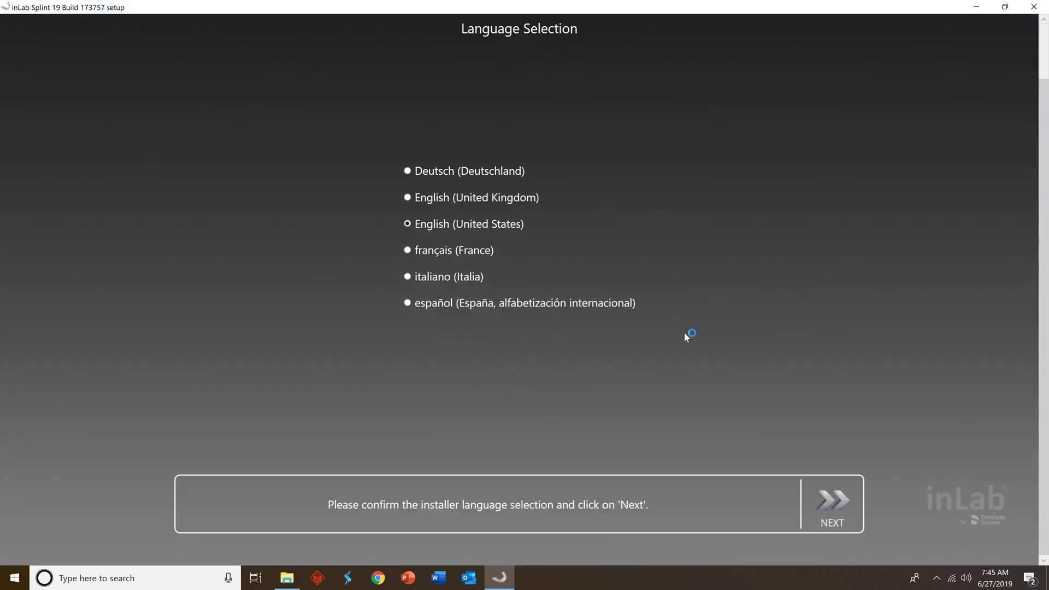
{"action": "left_click", "coordinate": [827, 502]}
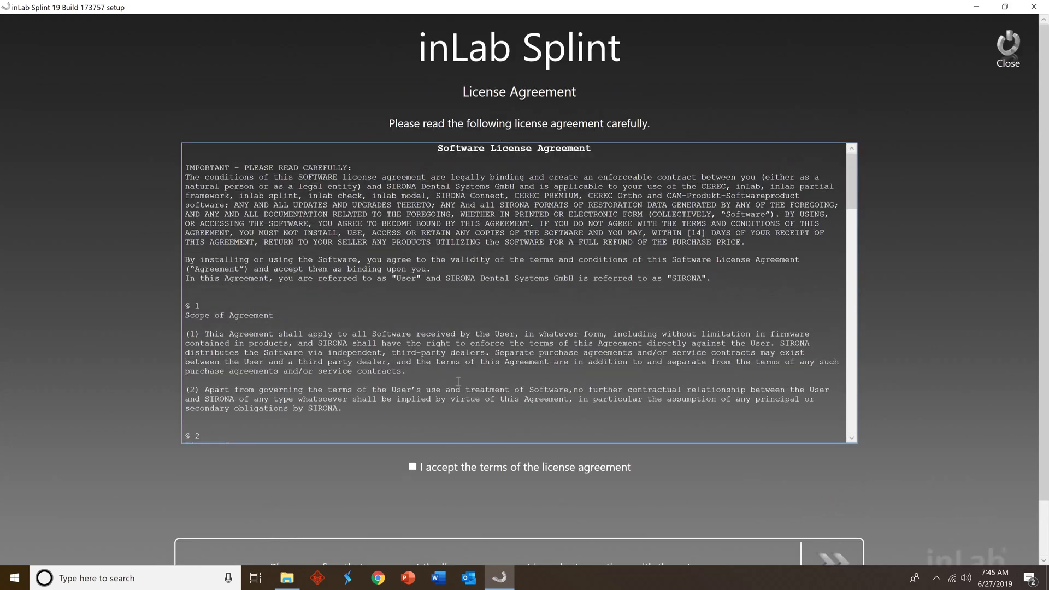
Accept the Splint license, install into the default folder, close setup, and return to inLab 19 CAD & Apps.
{"action": "left_click", "coordinate": [412, 467]}
{"action": "scroll", "coordinate": [681, 493], "scroll_direction": "down", "scroll_amount": 1}
{"action": "left_click", "coordinate": [825, 538]}
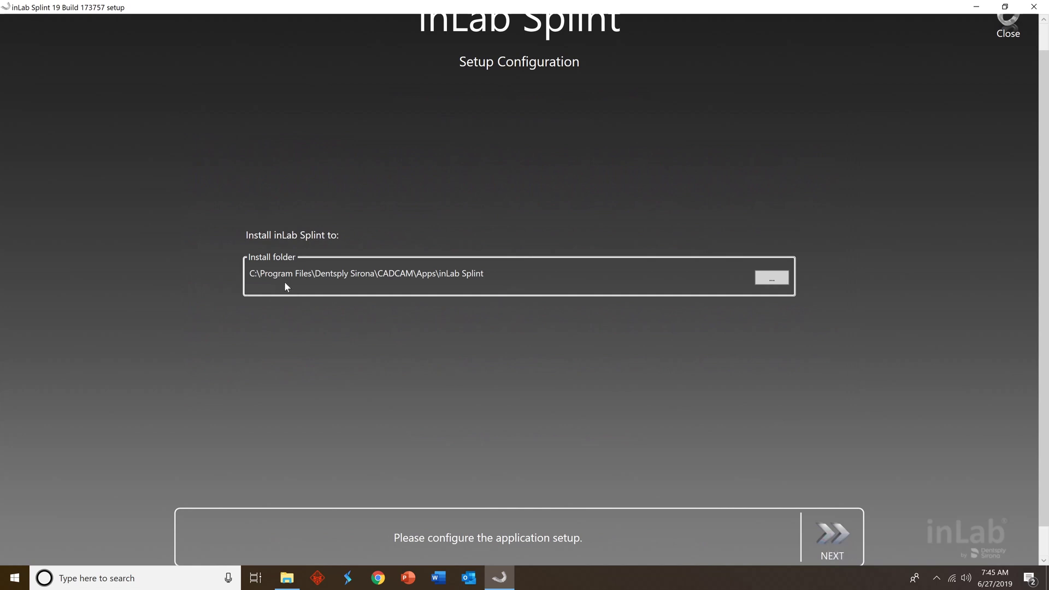
{"action": "left_click", "coordinate": [845, 538]}
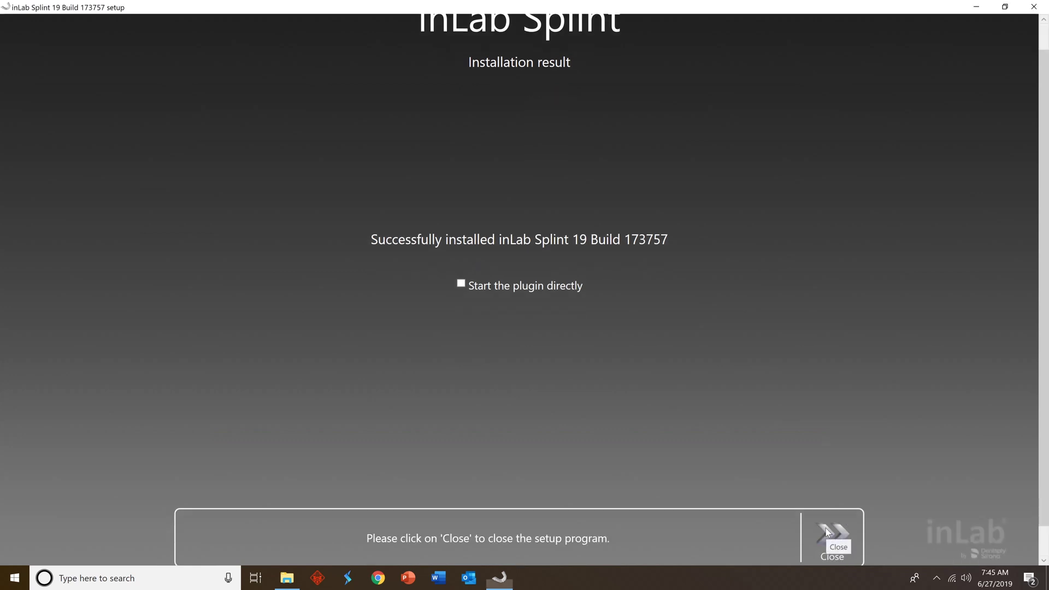
{"action": "left_click", "coordinate": [826, 531]}
{"action": "left_click", "coordinate": [249, 116]}
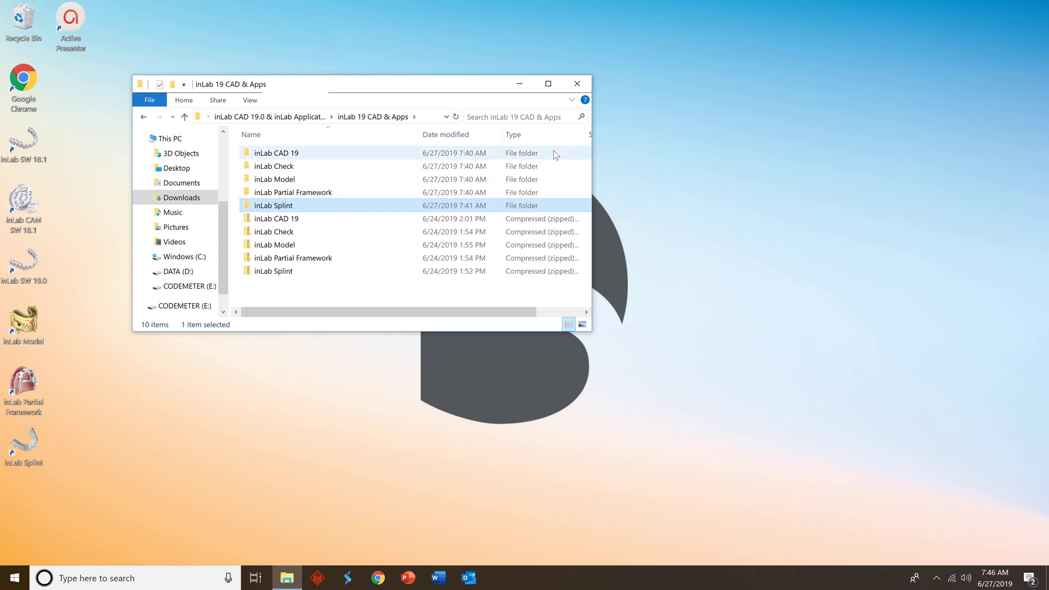
Close File Explorer and start inLab SW 19.0 from its desktop shortcut.
{"action": "left_click", "coordinate": [578, 84]}
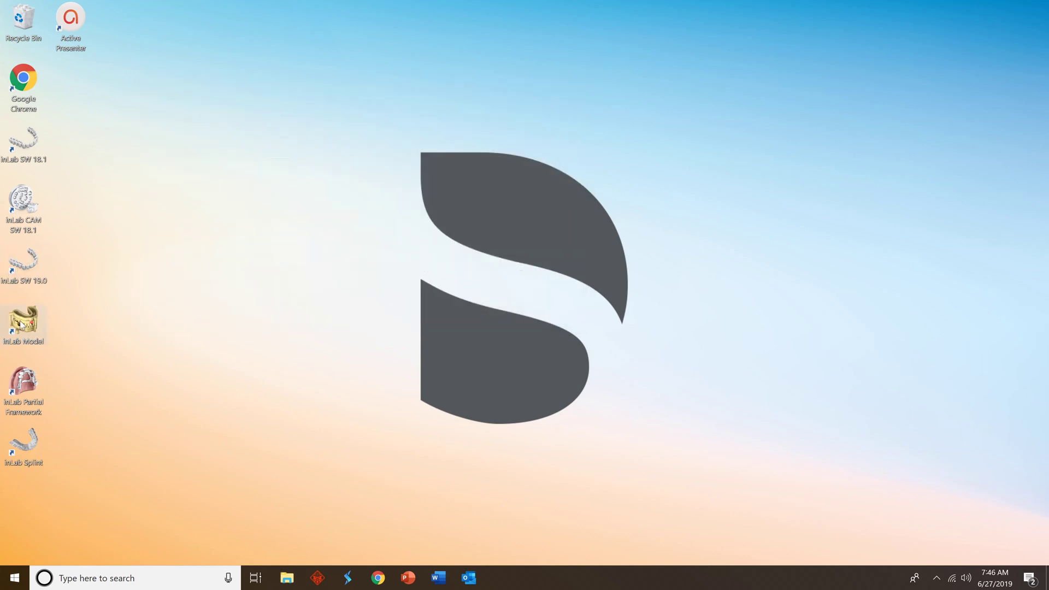
{"action": "double_click", "coordinate": [47, 276]}
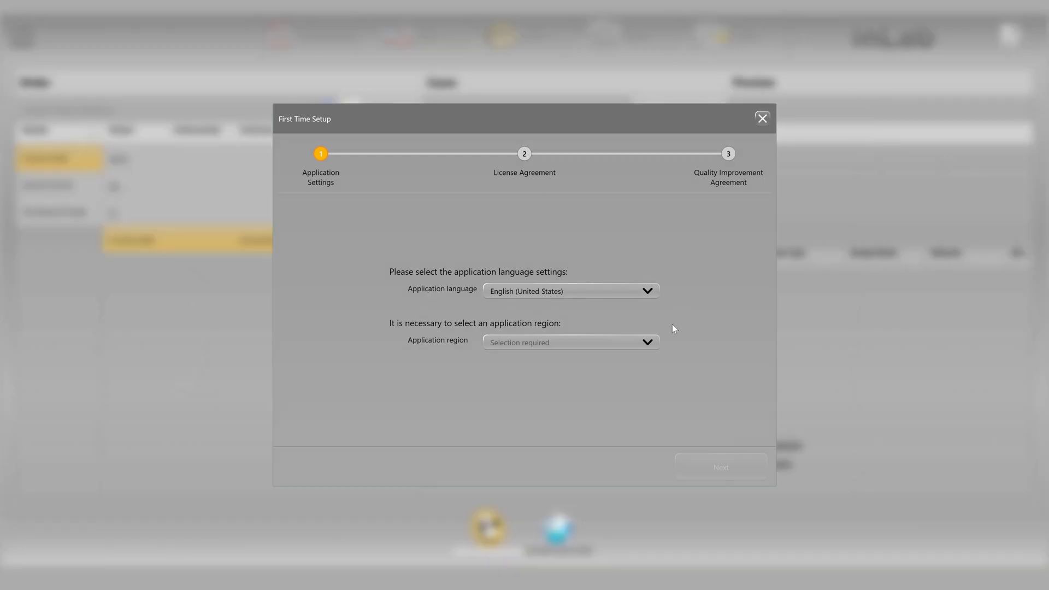
Set the application region to United States in First Time Setup.
{"action": "left_click", "coordinate": [648, 343]}
{"action": "scroll", "coordinate": [585, 328], "scroll_direction": "down", "scroll_amount": 20}
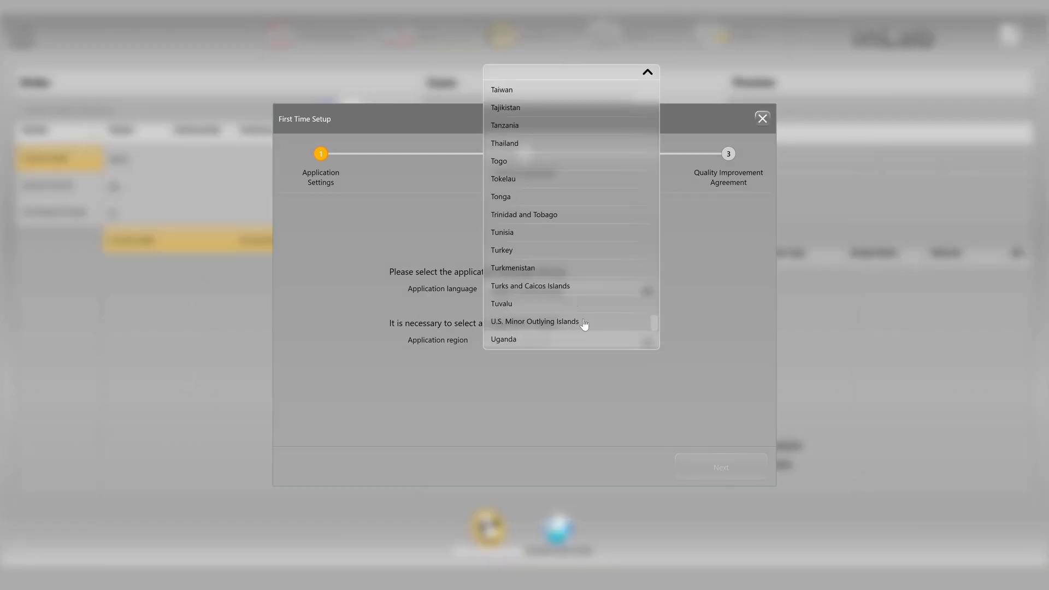
{"action": "scroll", "coordinate": [582, 333], "scroll_direction": "down", "scroll_amount": 2}
{"action": "left_click", "coordinate": [569, 342]}
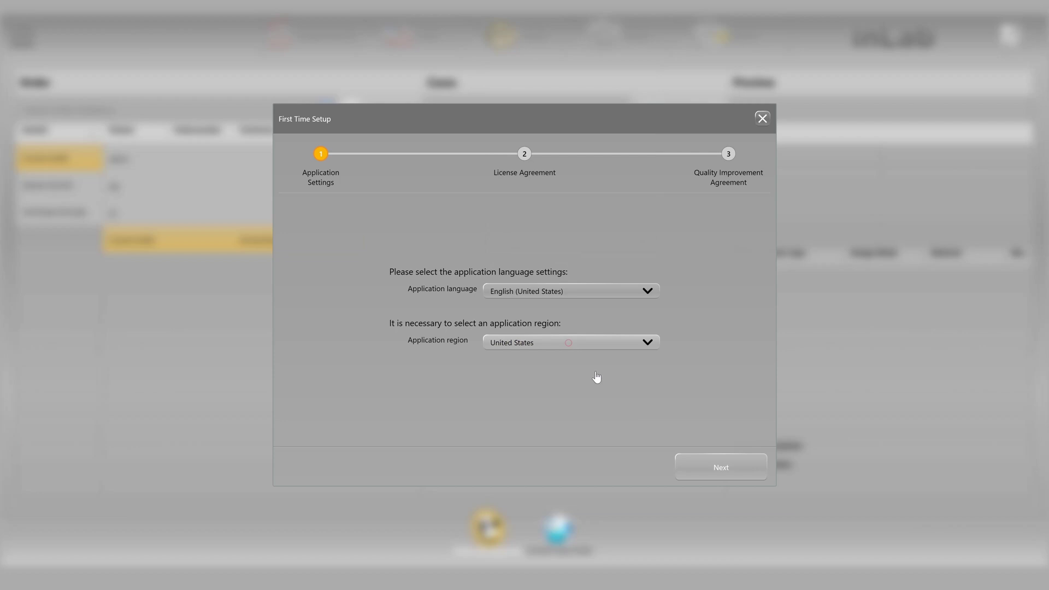
{"action": "left_click", "coordinate": [721, 479]}
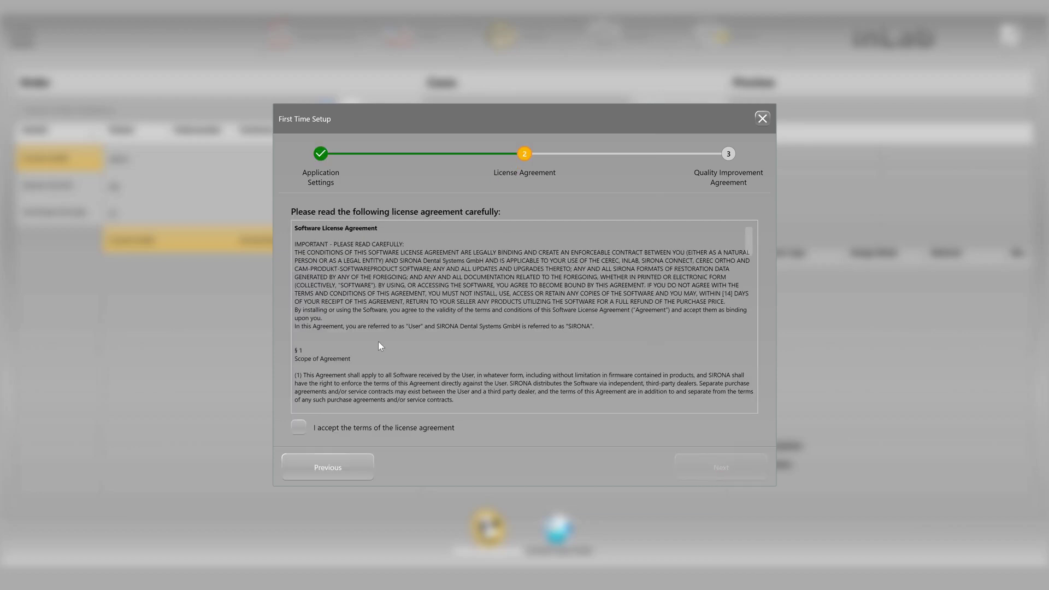
Accept the inLab license, agree to share anonymous usage logs, and start inLab.
{"action": "left_click", "coordinate": [299, 427]}
{"action": "left_click", "coordinate": [691, 468]}
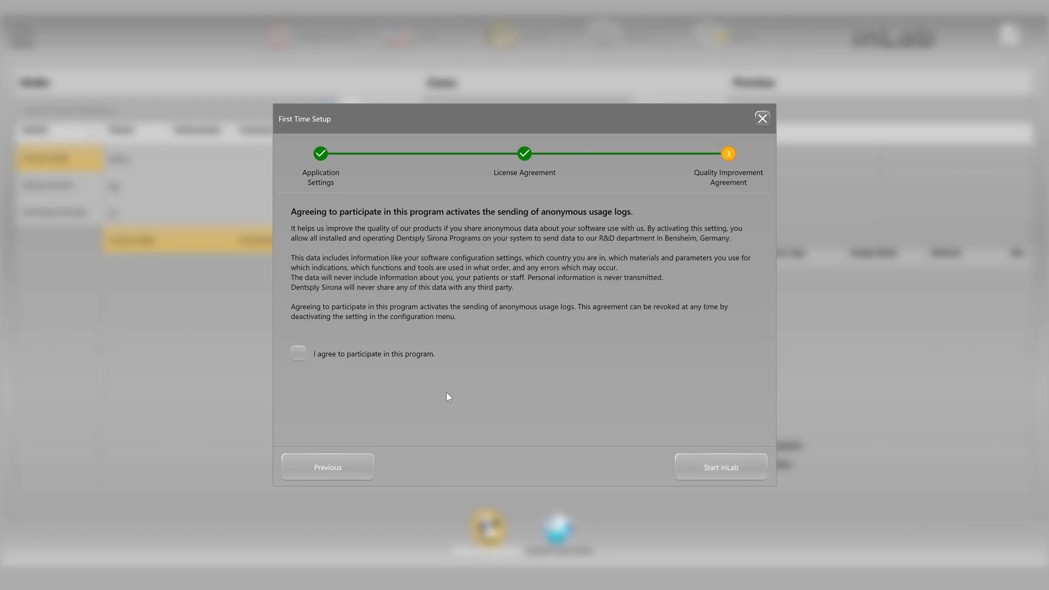
{"action": "left_click", "coordinate": [300, 355]}
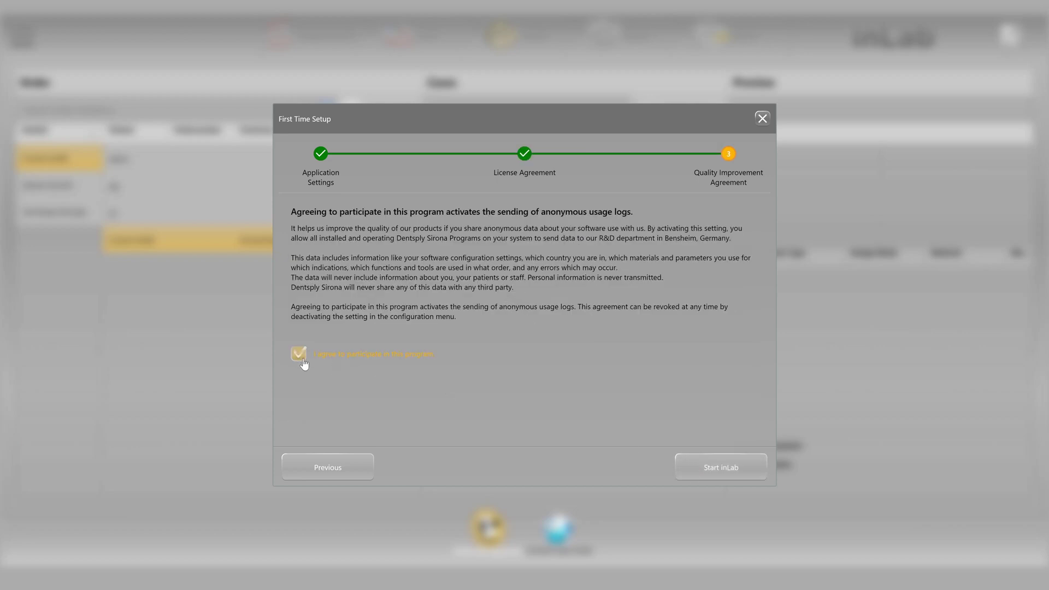
{"action": "left_click", "coordinate": [716, 478]}
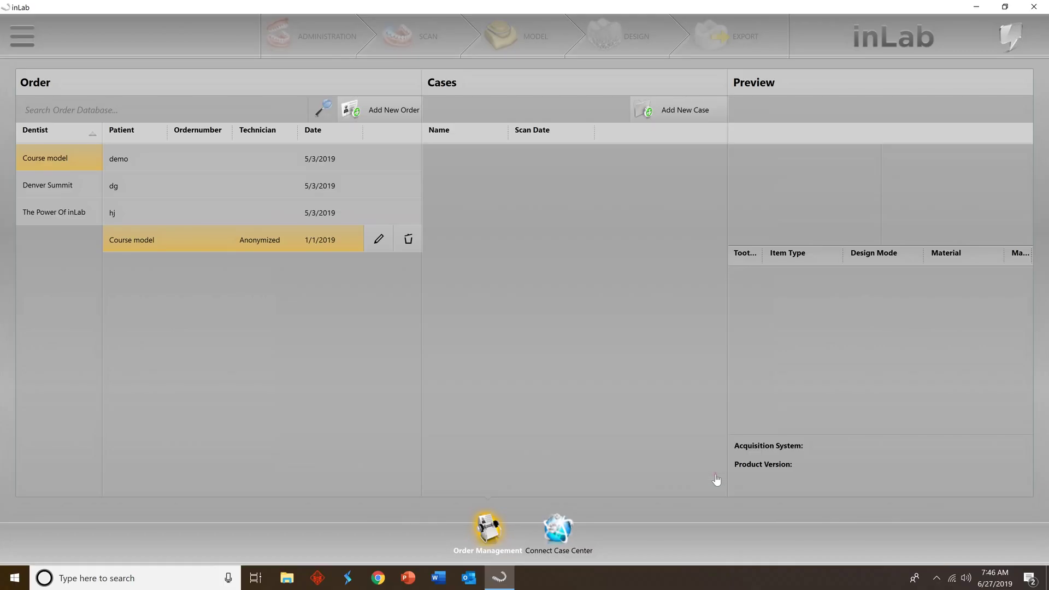
{"action": "left_click", "coordinate": [27, 48]}
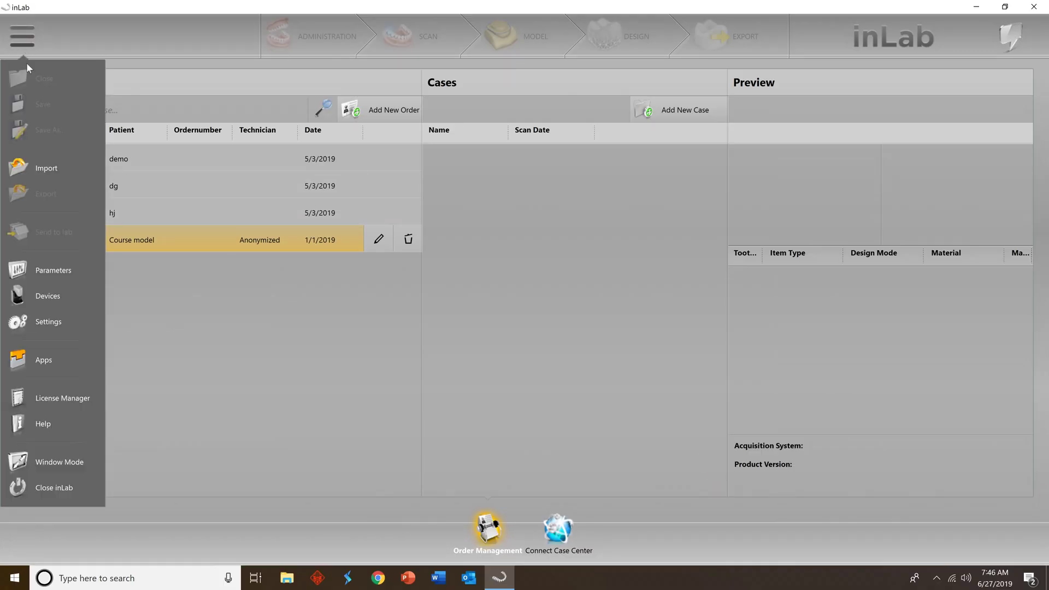
In License Manager, check the internet connection, enter the CAD license key, and activate it.
{"action": "left_click", "coordinate": [76, 409]}
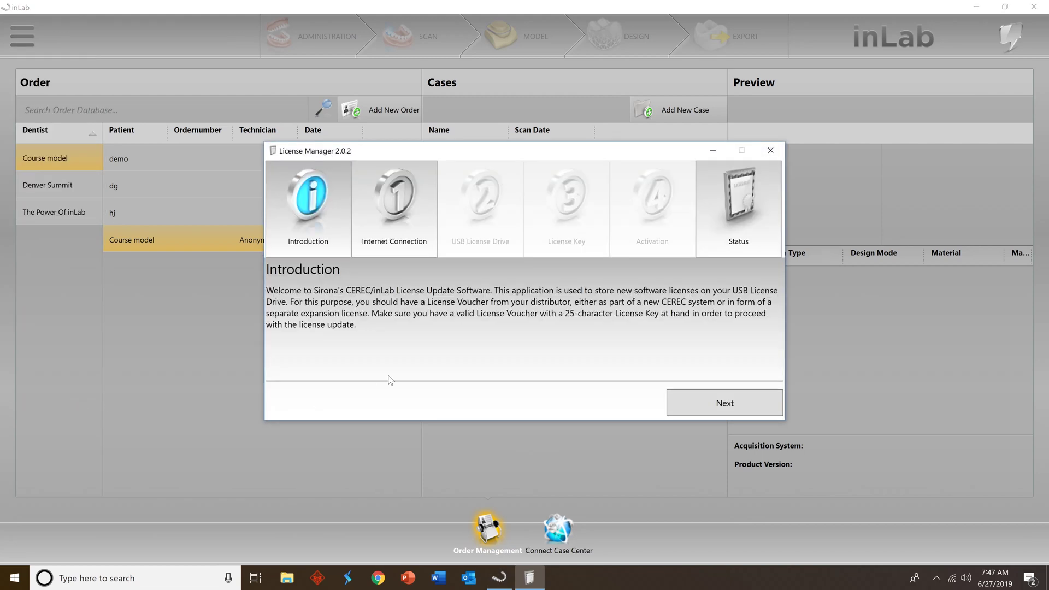
{"action": "left_click", "coordinate": [714, 409]}
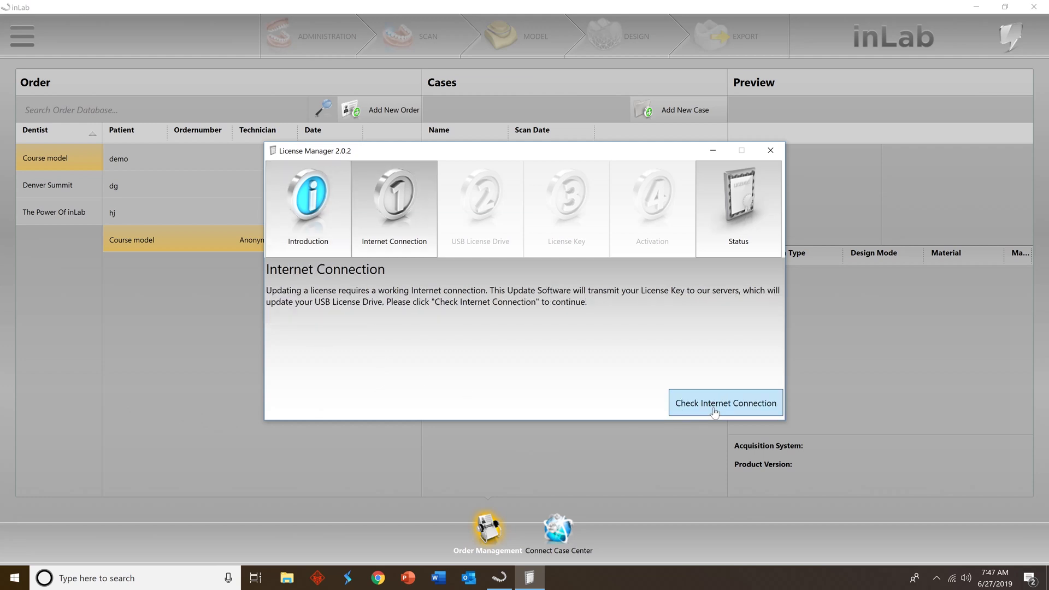
{"action": "left_click", "coordinate": [714, 409]}
{"action": "left_click", "coordinate": [377, 317]}
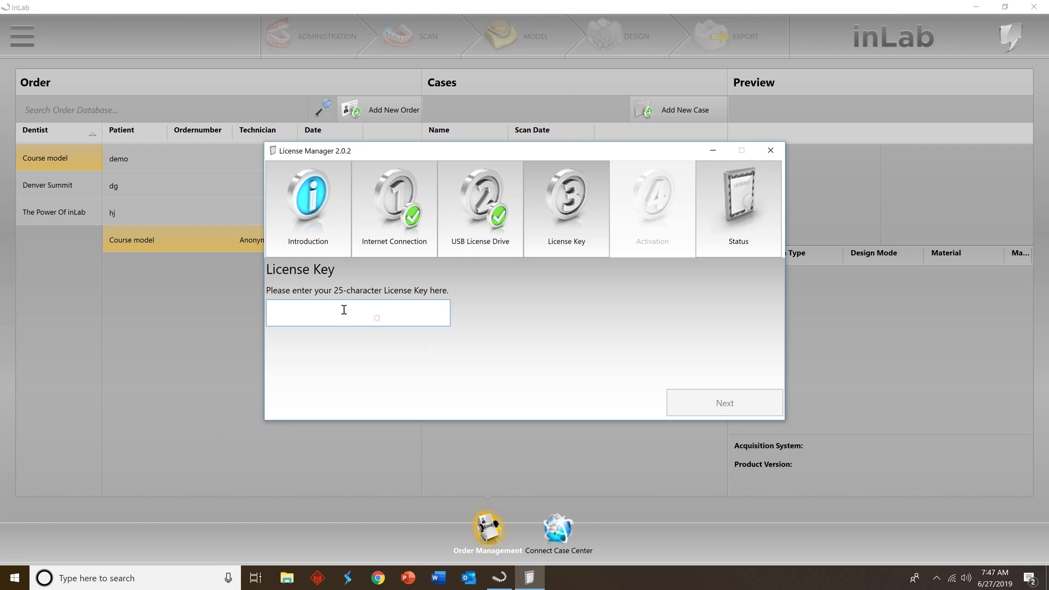
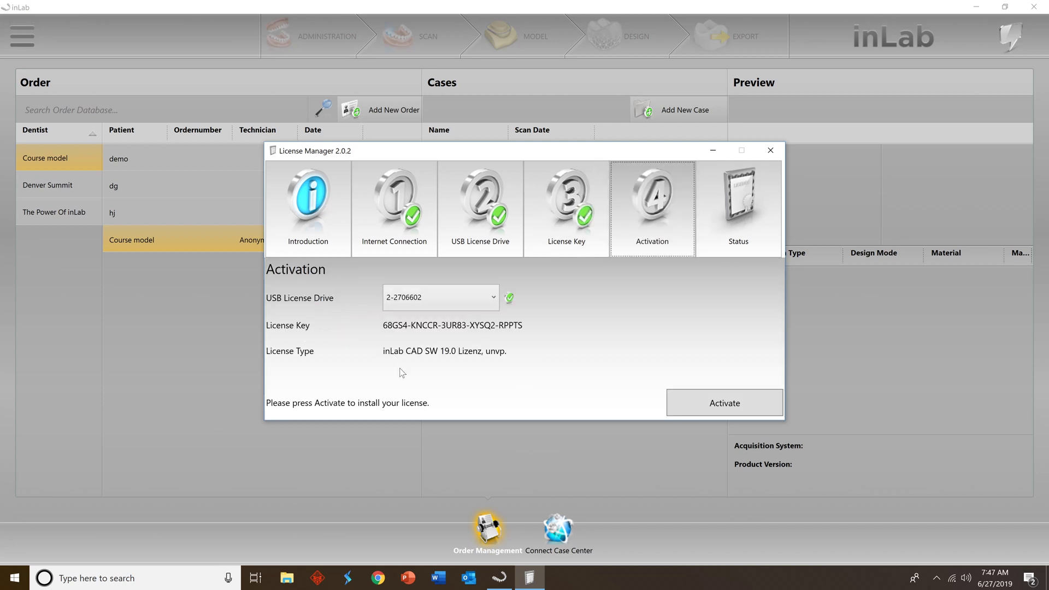
{"action": "left_click", "coordinate": [729, 407]}
{"action": "left_click", "coordinate": [731, 409]}
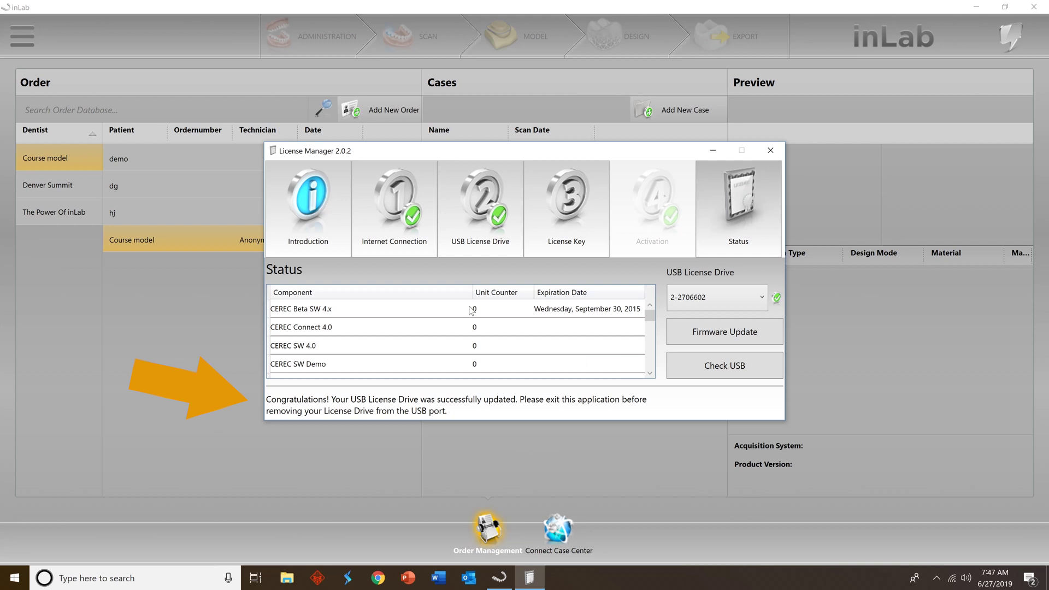
Review the newly added CAD licenses in the Status list and update the USB license drive firmware.
{"action": "scroll", "coordinate": [493, 337], "scroll_direction": "down", "scroll_amount": 3}
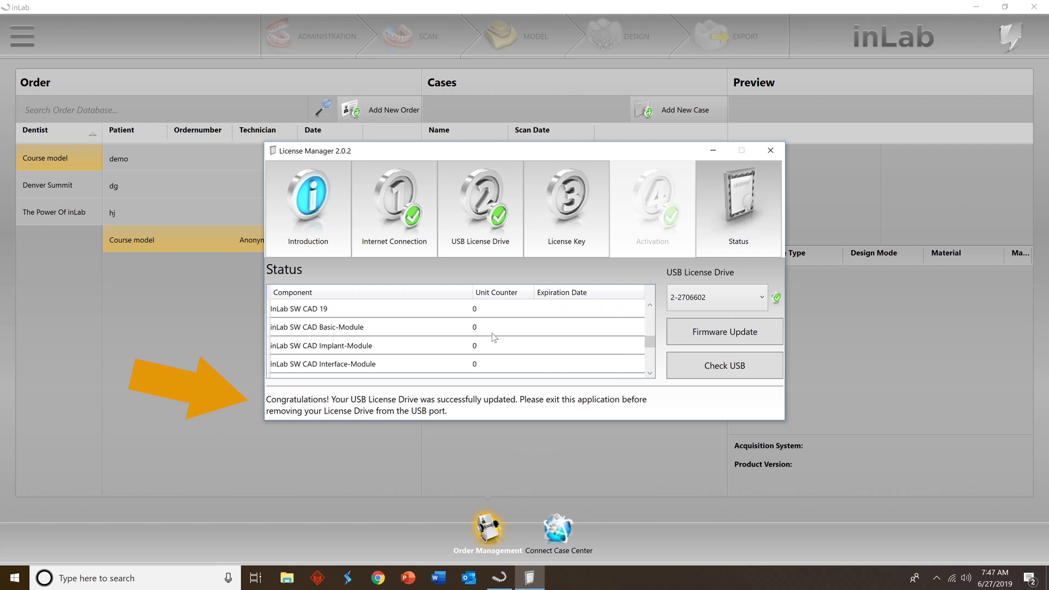
{"action": "scroll", "coordinate": [492, 337], "scroll_direction": "down", "scroll_amount": 1}
{"action": "scroll", "coordinate": [492, 337], "scroll_direction": "up", "scroll_amount": 1}
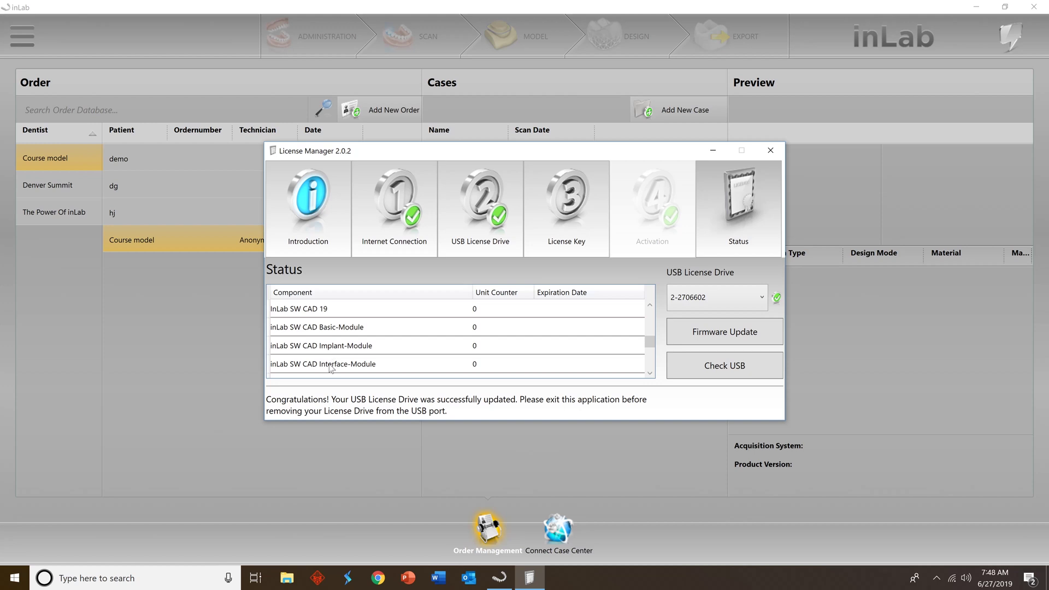
{"action": "scroll", "coordinate": [329, 364], "scroll_direction": "down", "scroll_amount": 2}
{"action": "scroll", "coordinate": [329, 364], "scroll_direction": "up", "scroll_amount": 2}
{"action": "scroll", "coordinate": [329, 363], "scroll_direction": "down", "scroll_amount": 5}
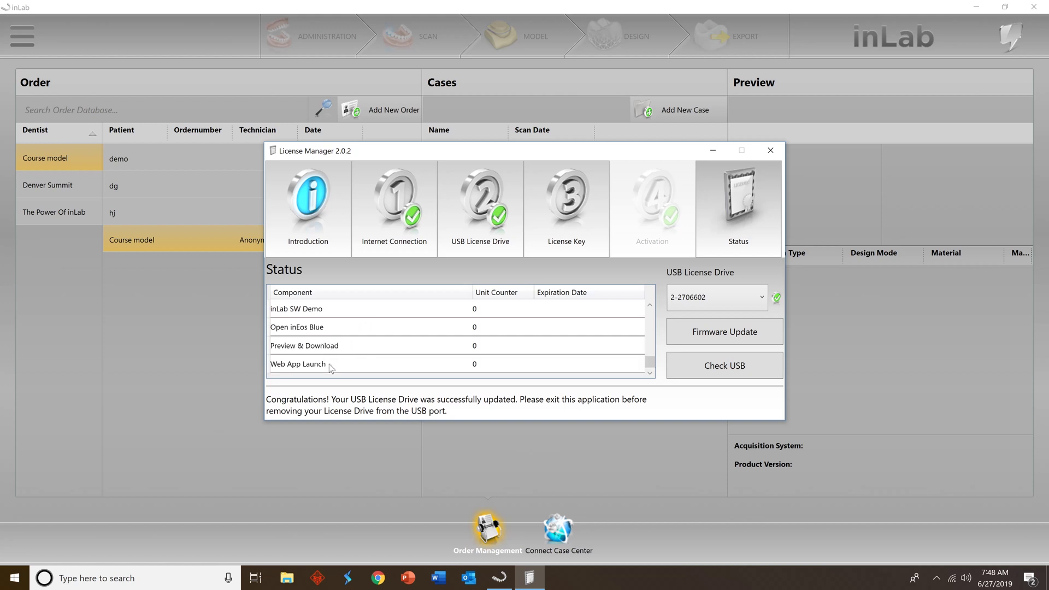
{"action": "left_click", "coordinate": [734, 338]}
{"action": "left_click", "coordinate": [349, 399]}
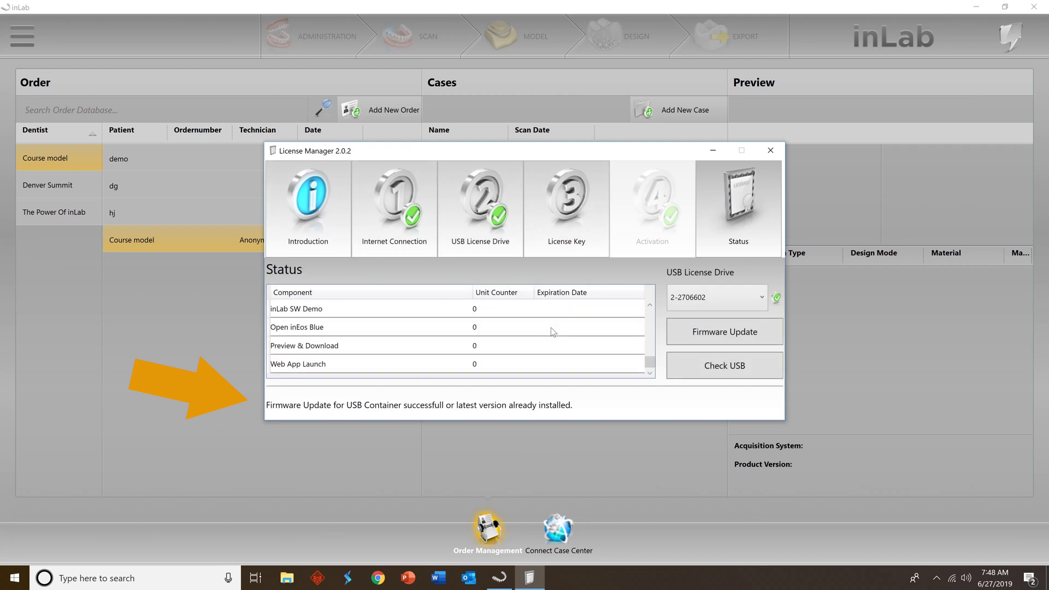
Close the License Manager, confirming the exit and dismissing the unhandled exception error.
{"action": "left_click", "coordinate": [771, 150]}
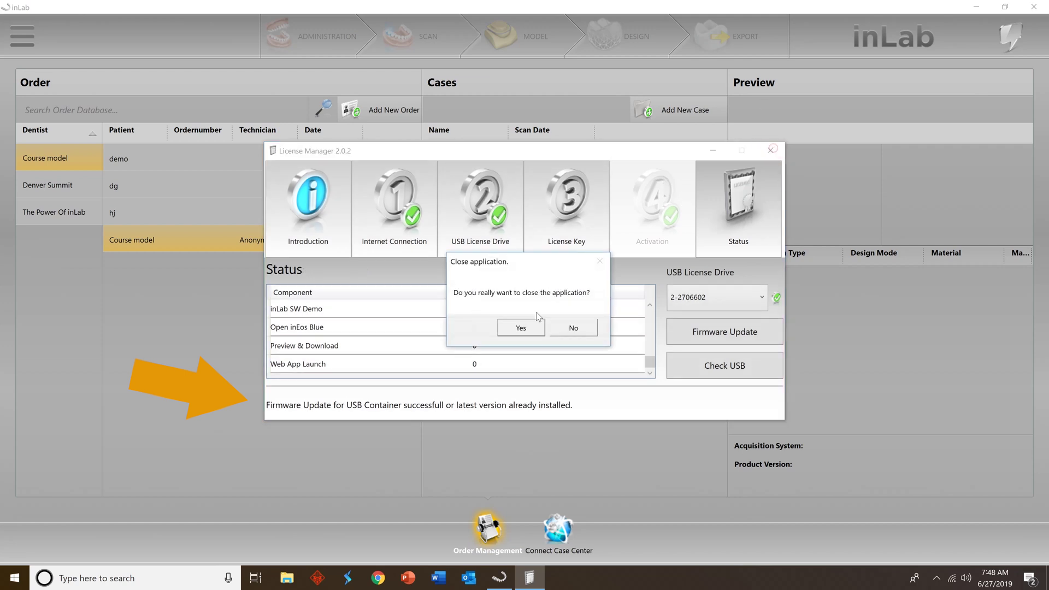
{"action": "left_click", "coordinate": [526, 328]}
{"action": "left_click", "coordinate": [605, 330]}
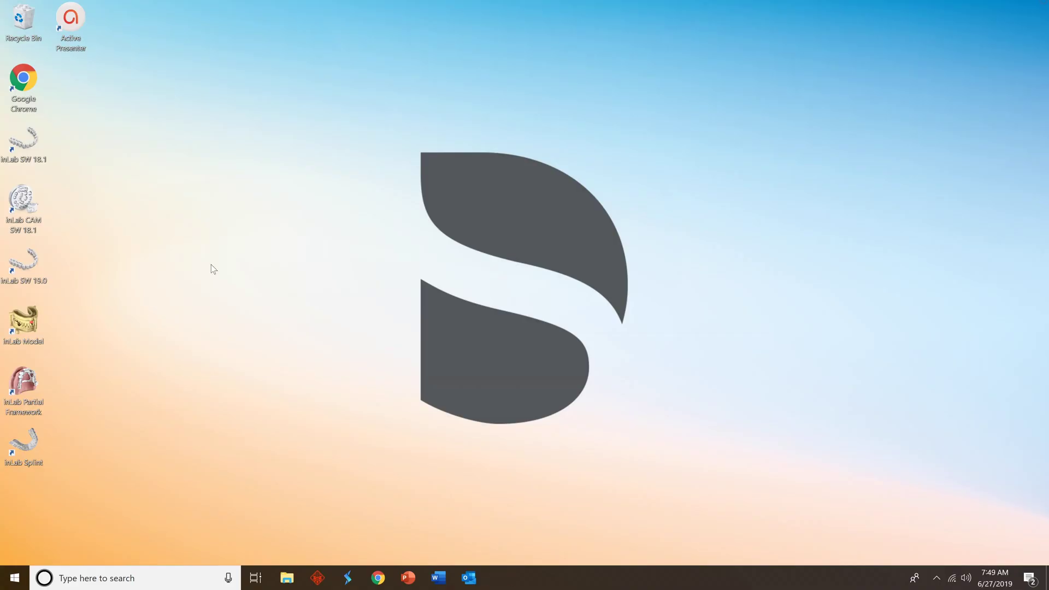
Launch the inLab Splint app from its desktop shortcut.
{"action": "double_click", "coordinate": [42, 430]}
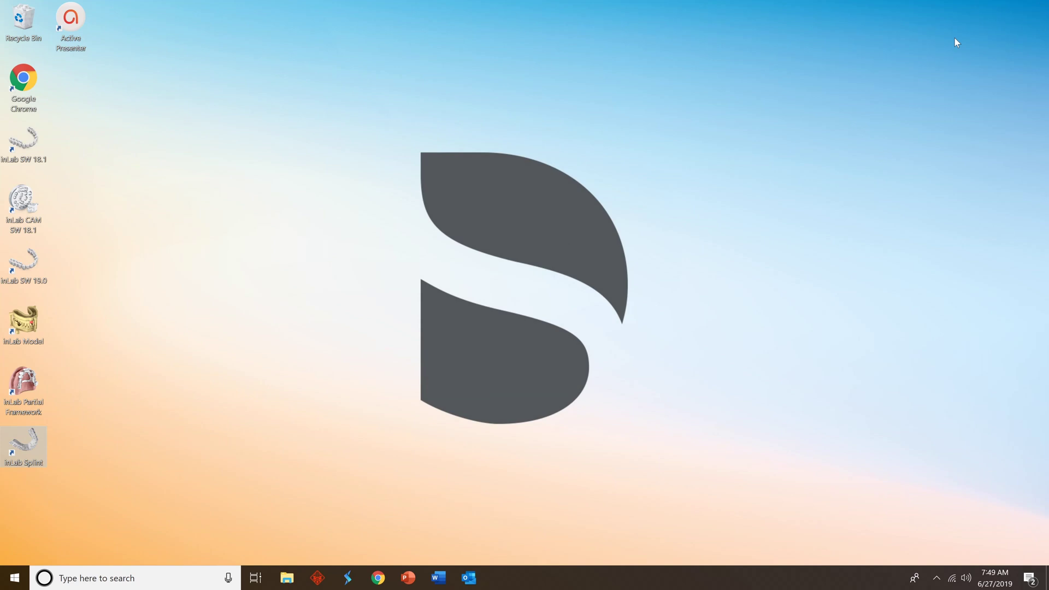